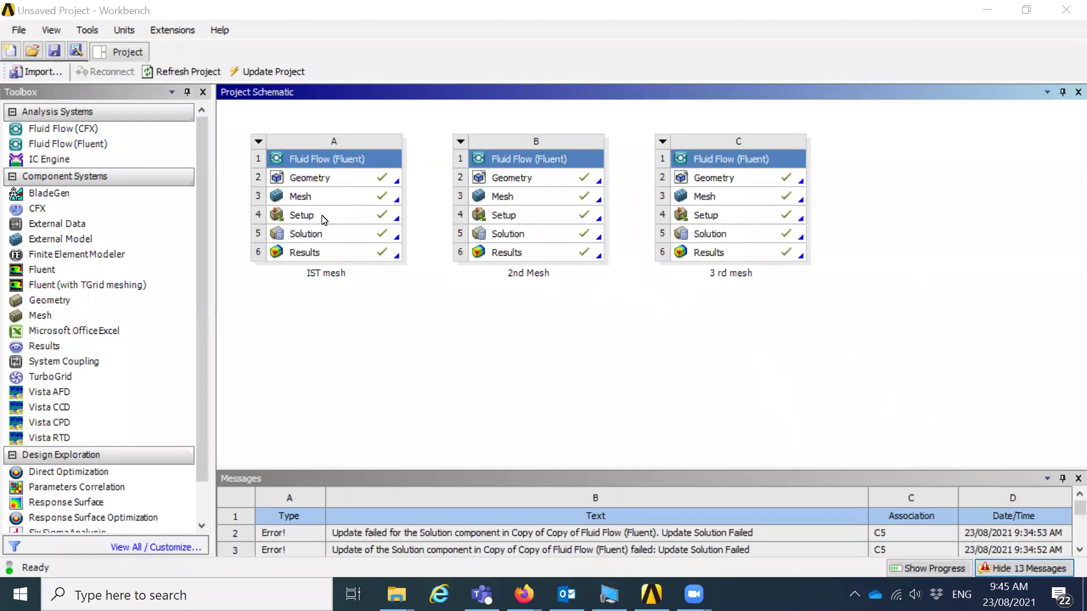
right_click(366, 155)
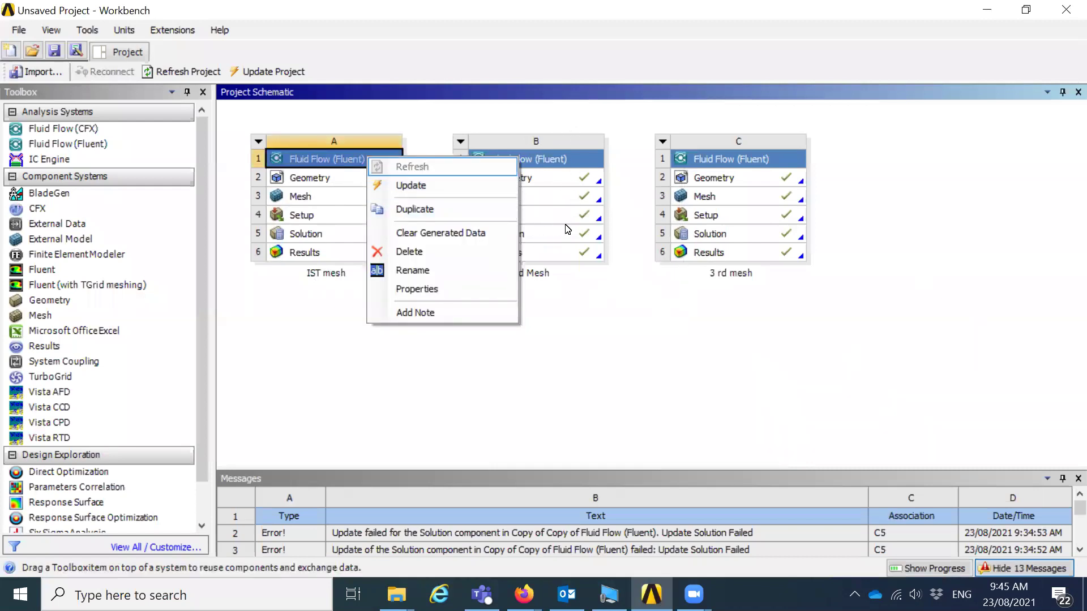
left_click(730, 154)
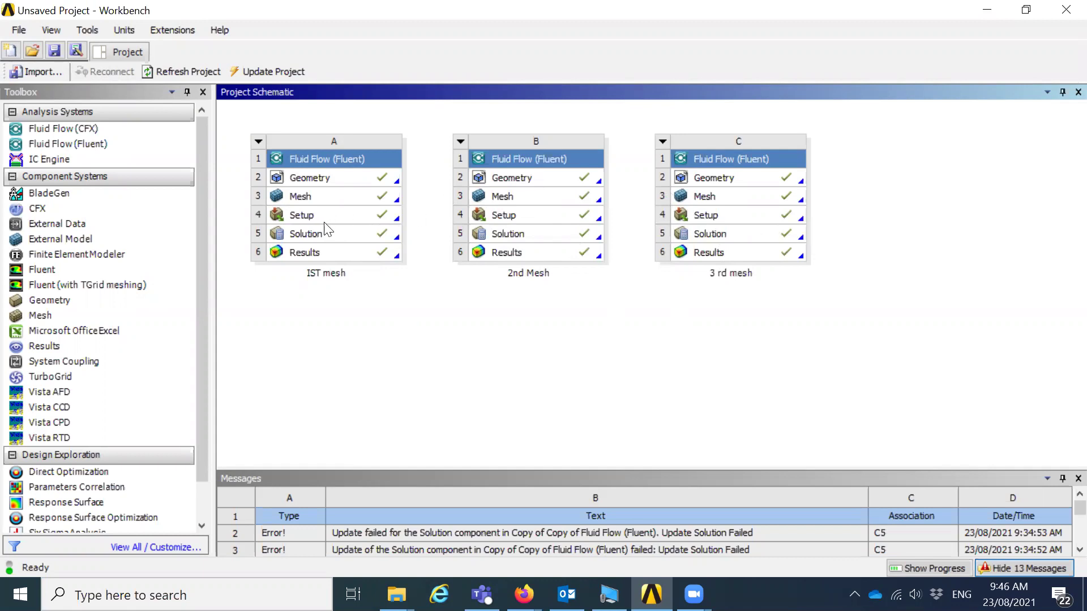
Open the Results of the IST mesh system for editing in CFD-Post.
left_click(331, 255)
right_click(327, 254)
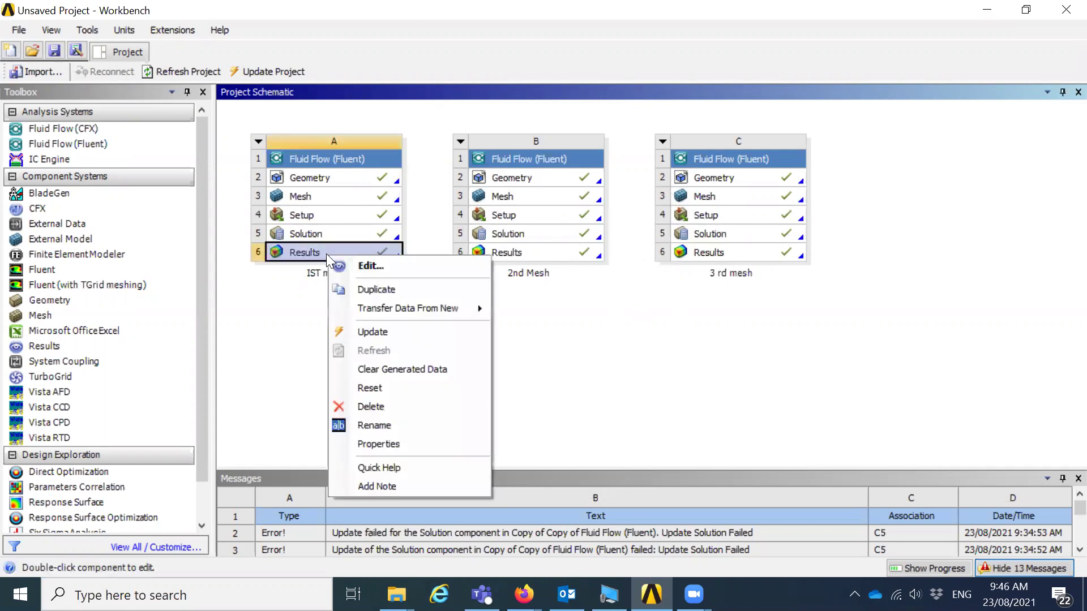
left_click(366, 266)
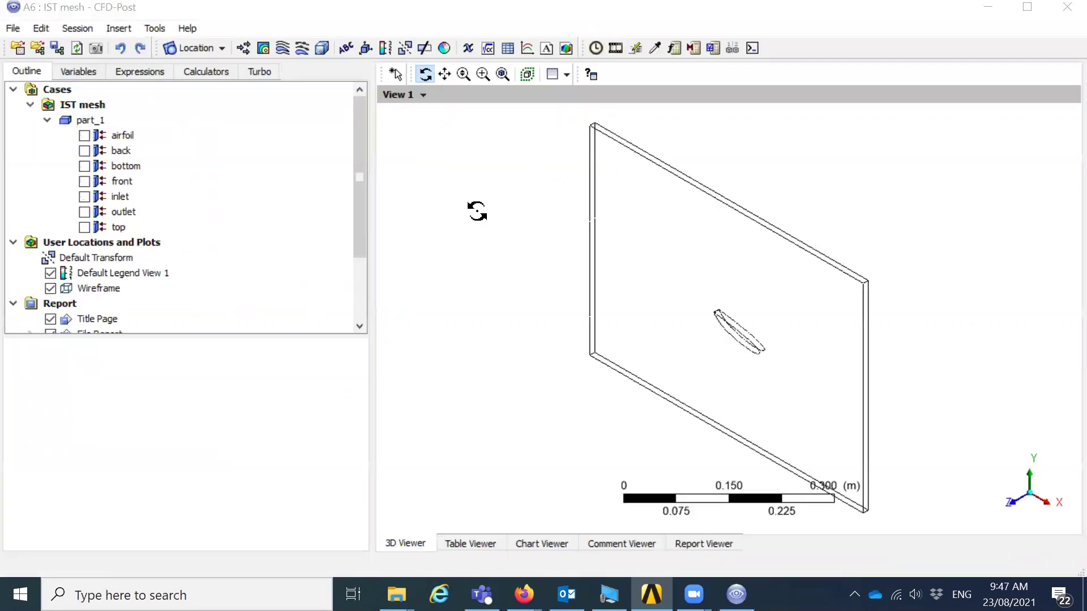
Create a pressure contour on the outlet with a Local range and bring its minimum and maximum values into view.
left_click_drag(653, 187, 460, 265)
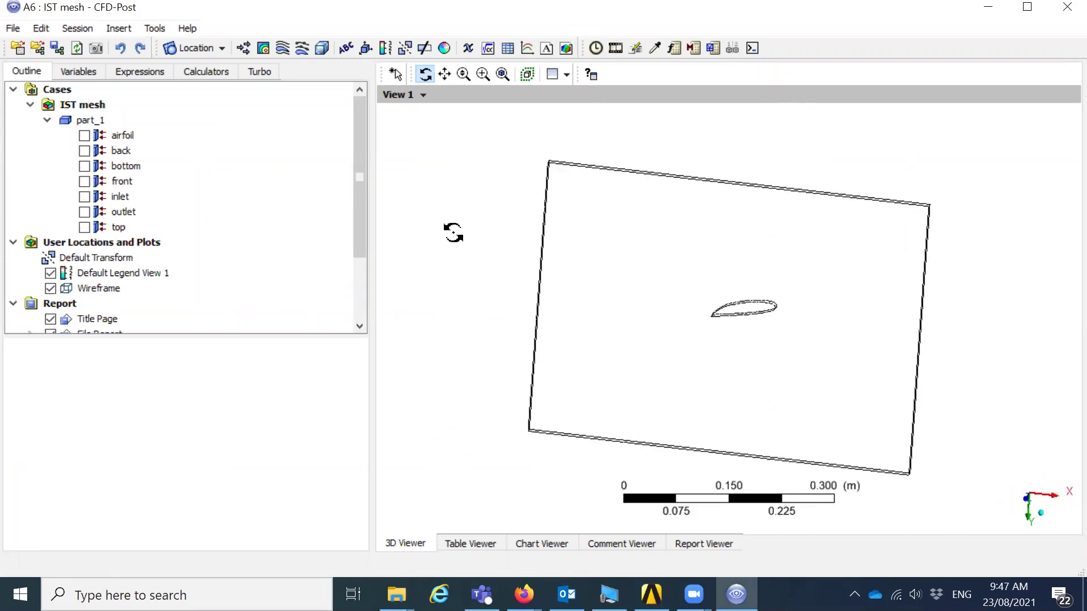
left_click(266, 46)
left_click(305, 116)
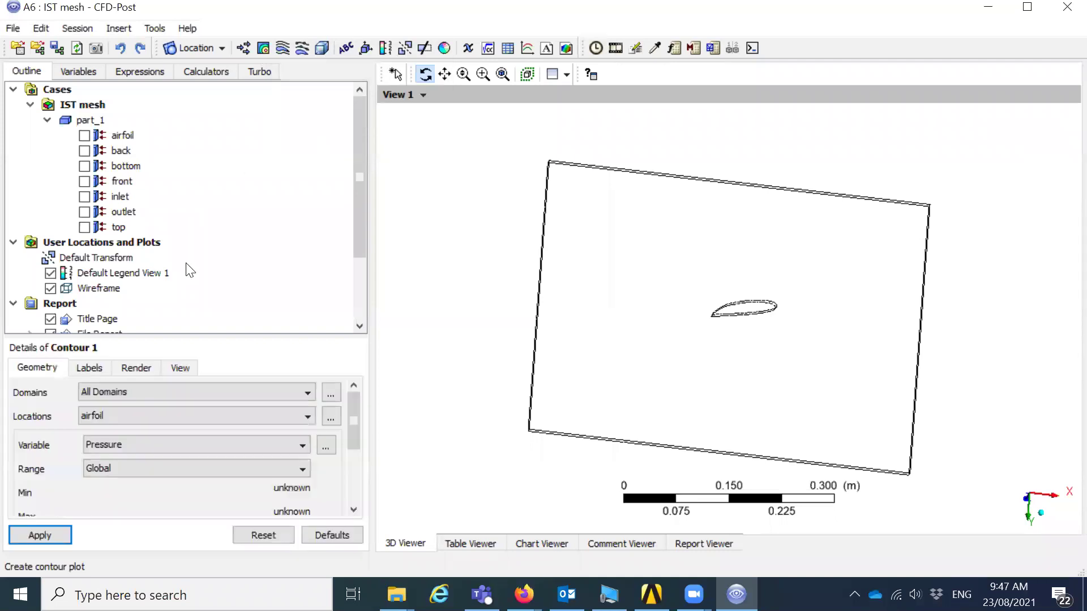
left_click(146, 412)
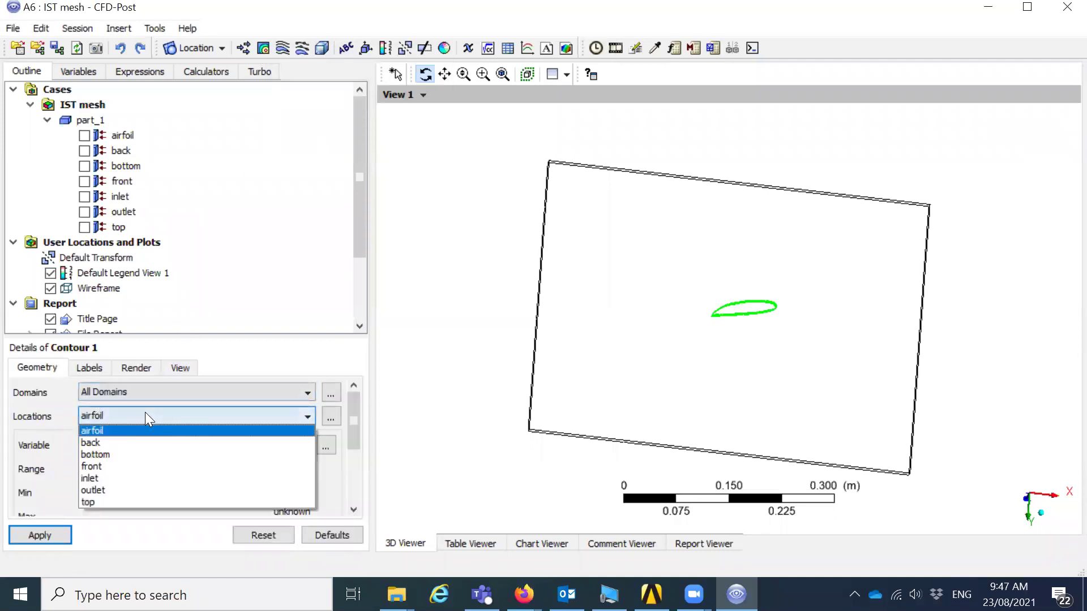
left_click(104, 491)
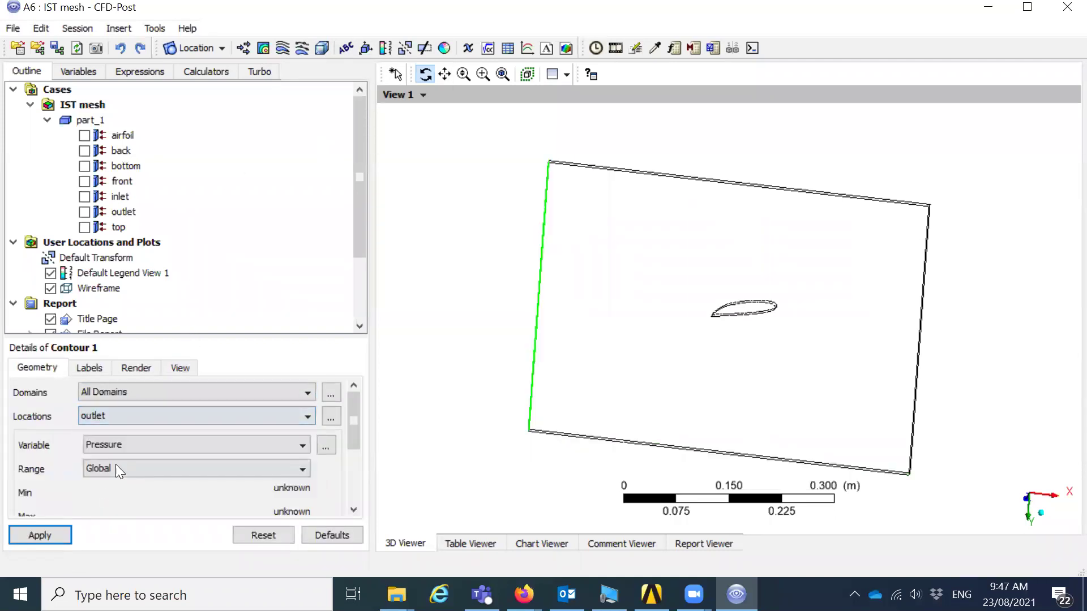
left_click(117, 470)
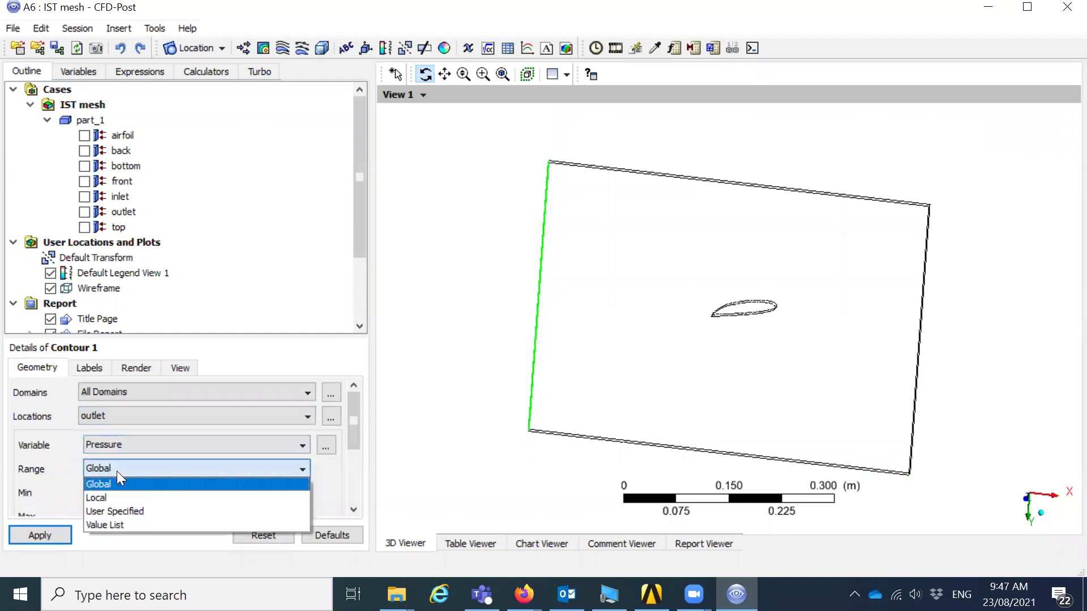
left_click(108, 497)
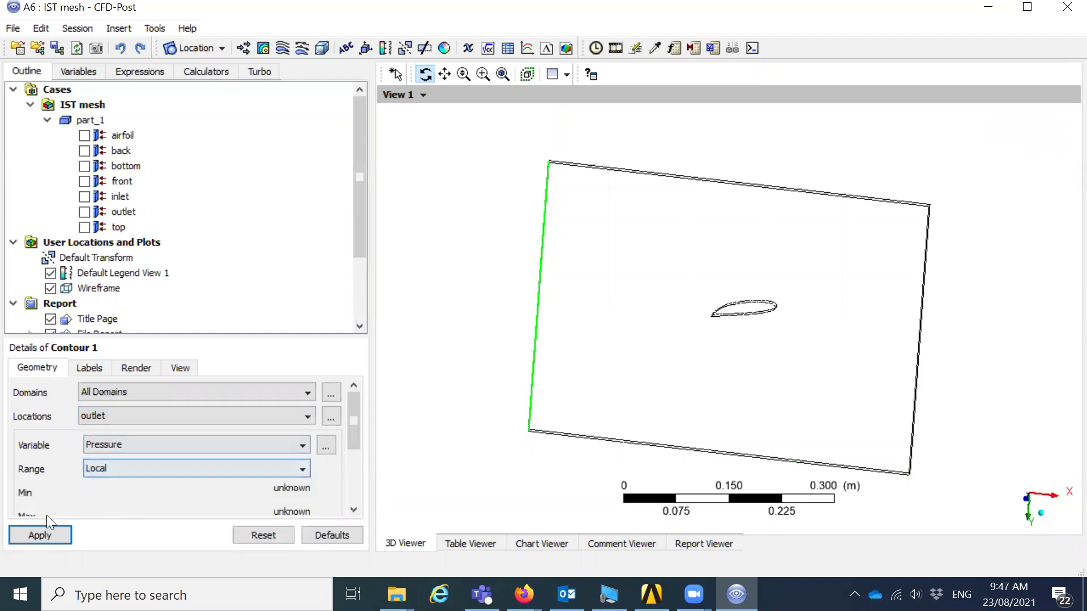
left_click(31, 534)
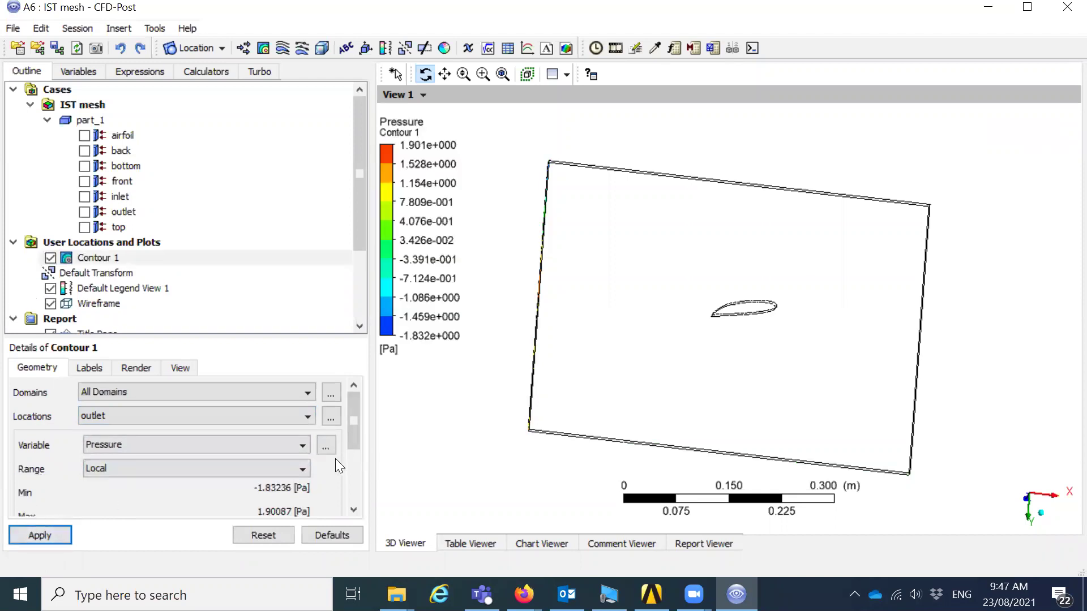
left_click(353, 510)
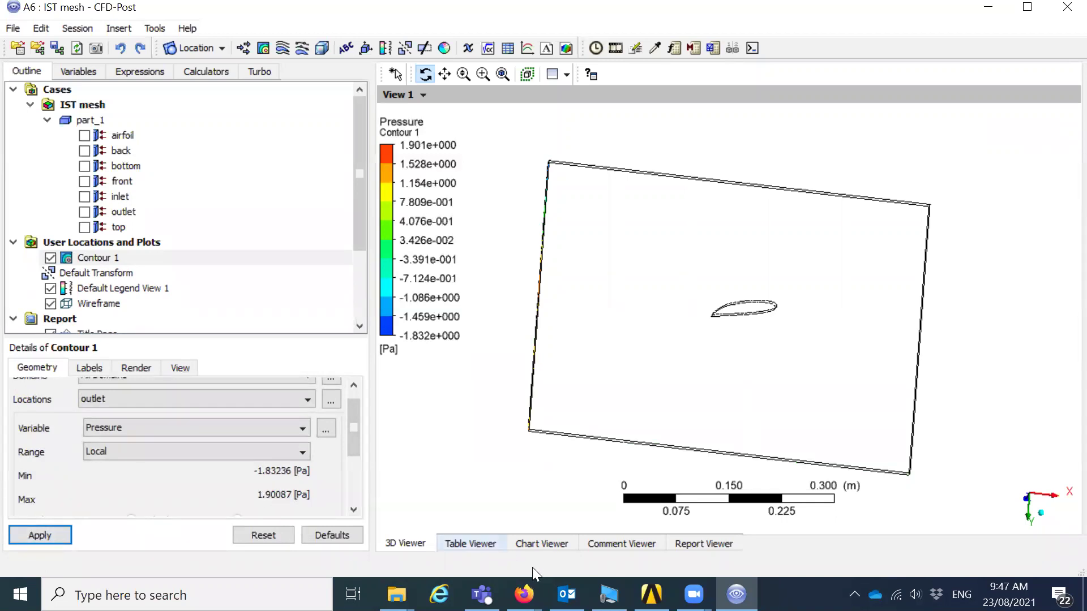
Launch Excel and open a blank workbook.
left_click(205, 595)
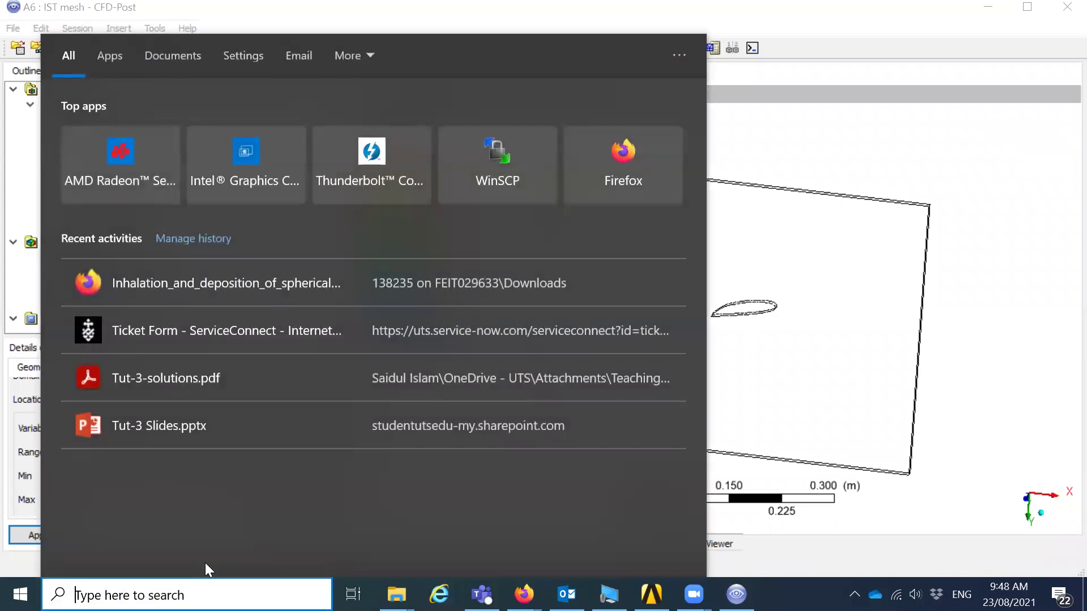
type("exce")
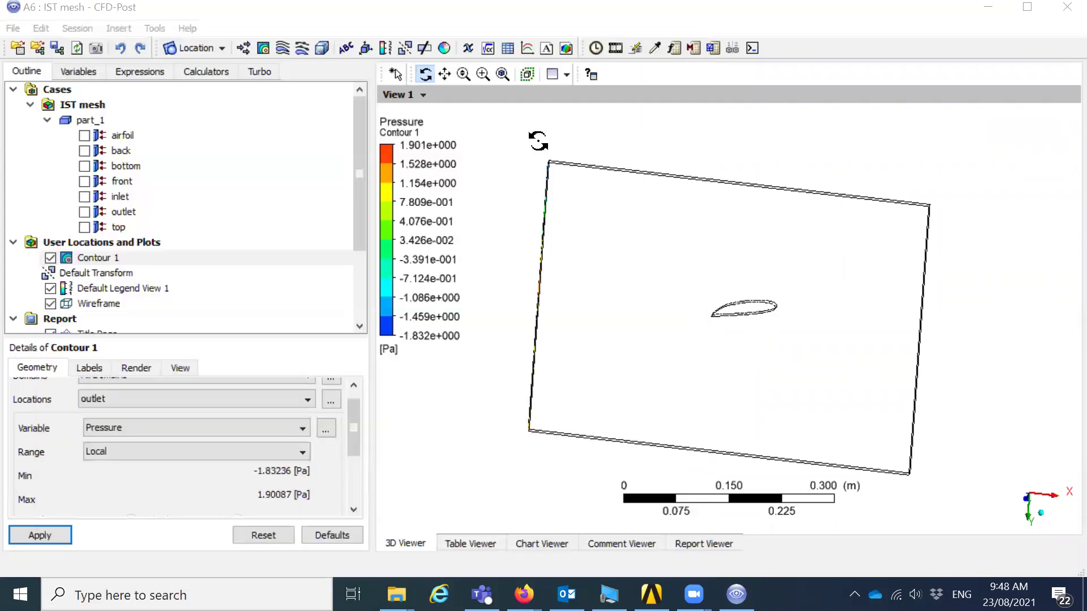
left_click(541, 144)
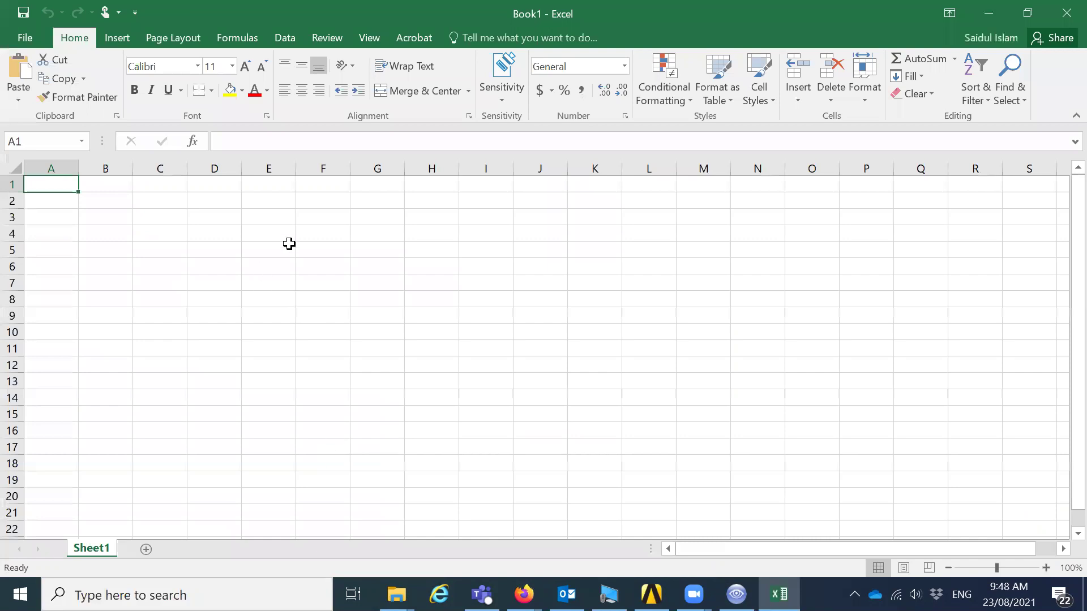
Enter 1 in cell E4 and the first mesh size, 10,000, in cell E5.
left_click(289, 248)
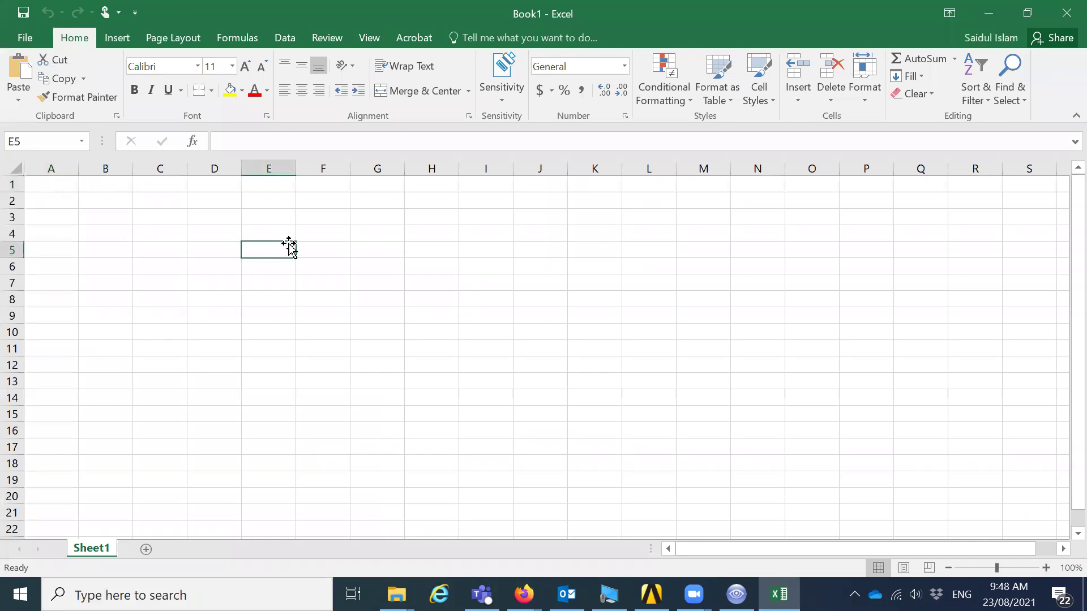
left_click(283, 235)
type("1")
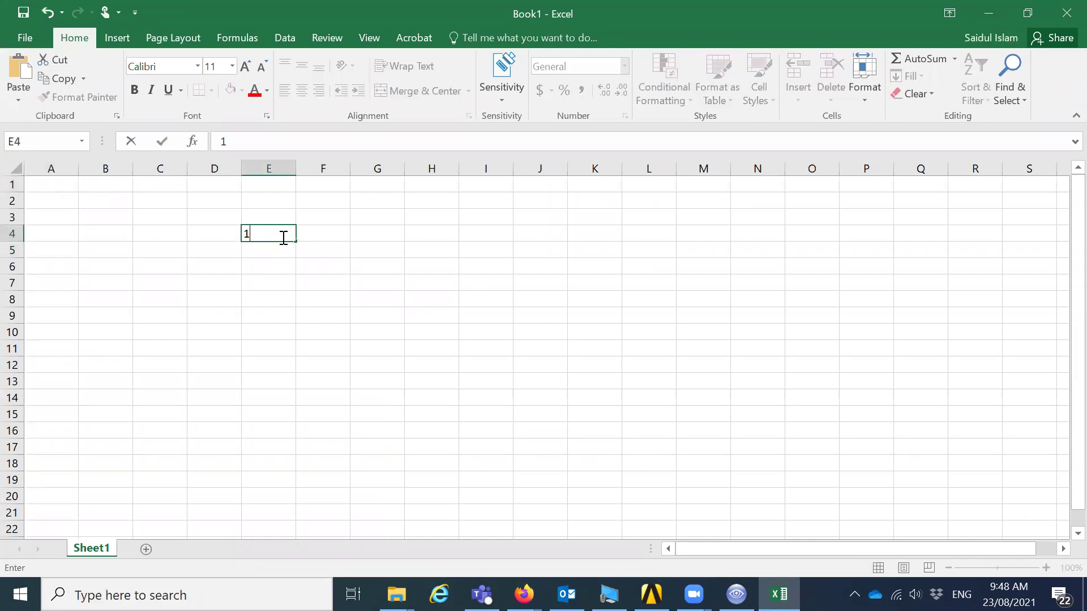
left_click(280, 250)
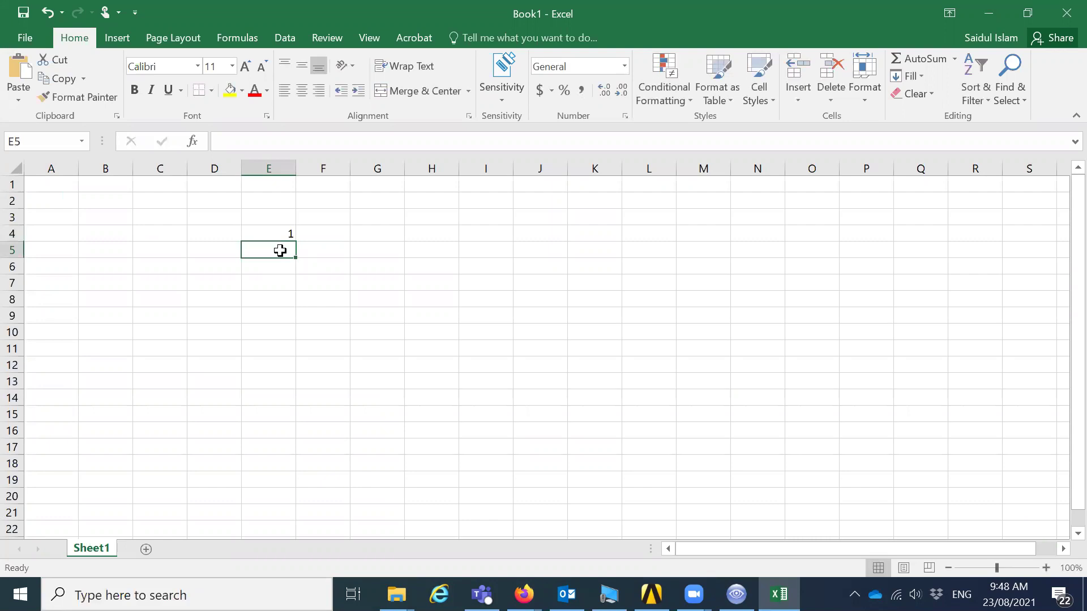
type("10")
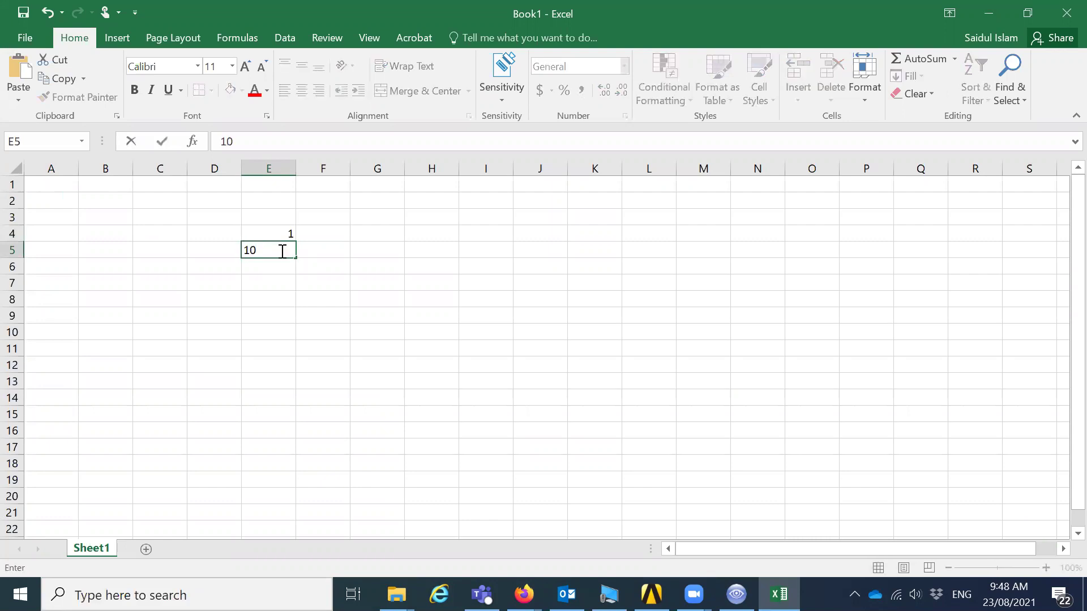
type(",000")
Head column F with pressure in F4 and enter the IST mesh's maximum outlet pressure, 1.90087, in F5.
left_click(328, 233)
type("pressure")
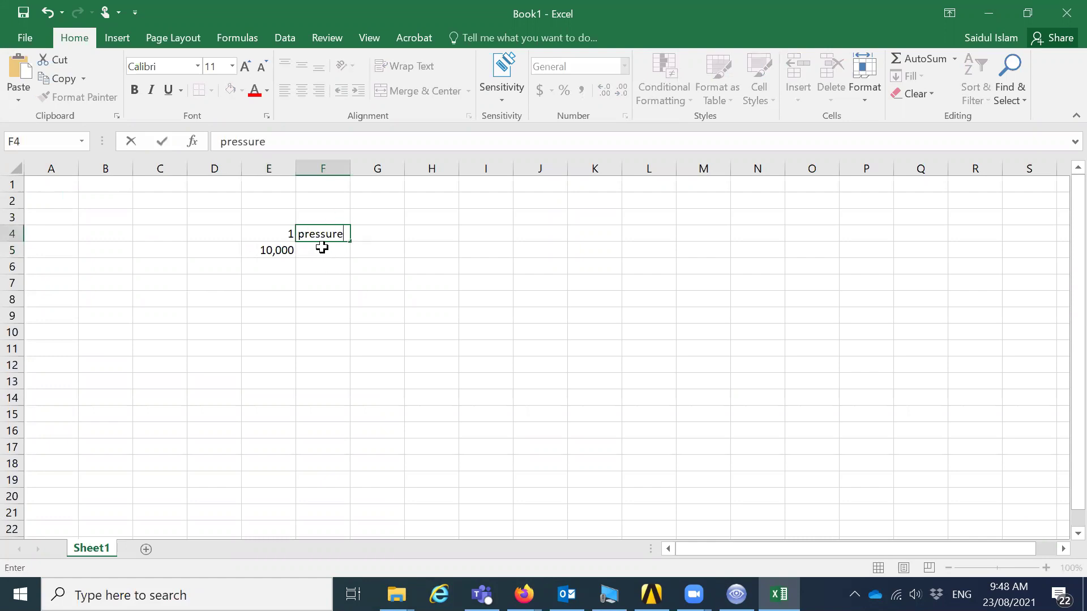
left_click(324, 248)
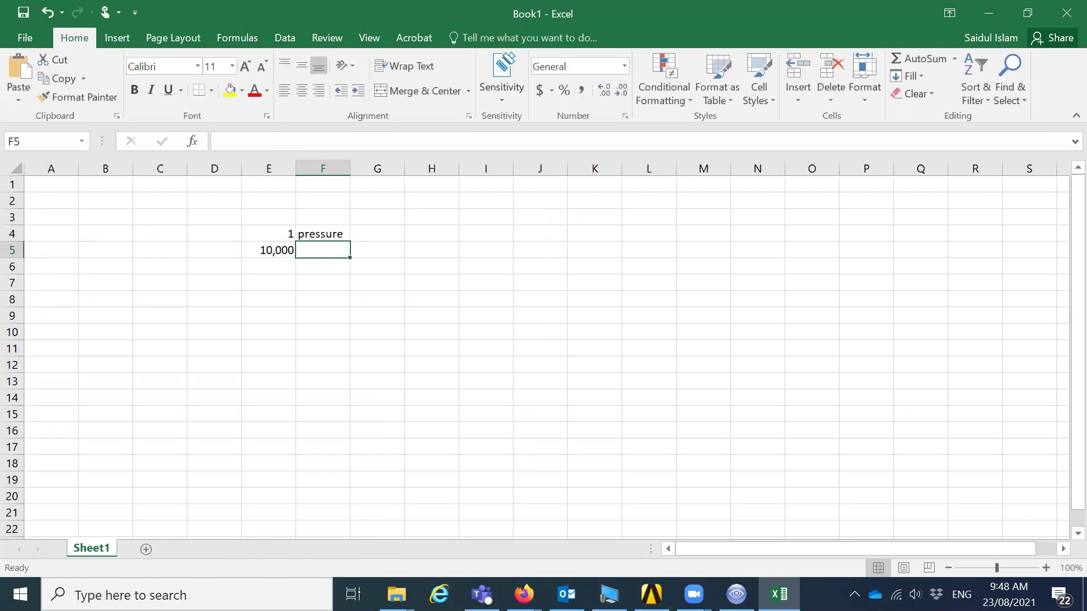
left_click(736, 594)
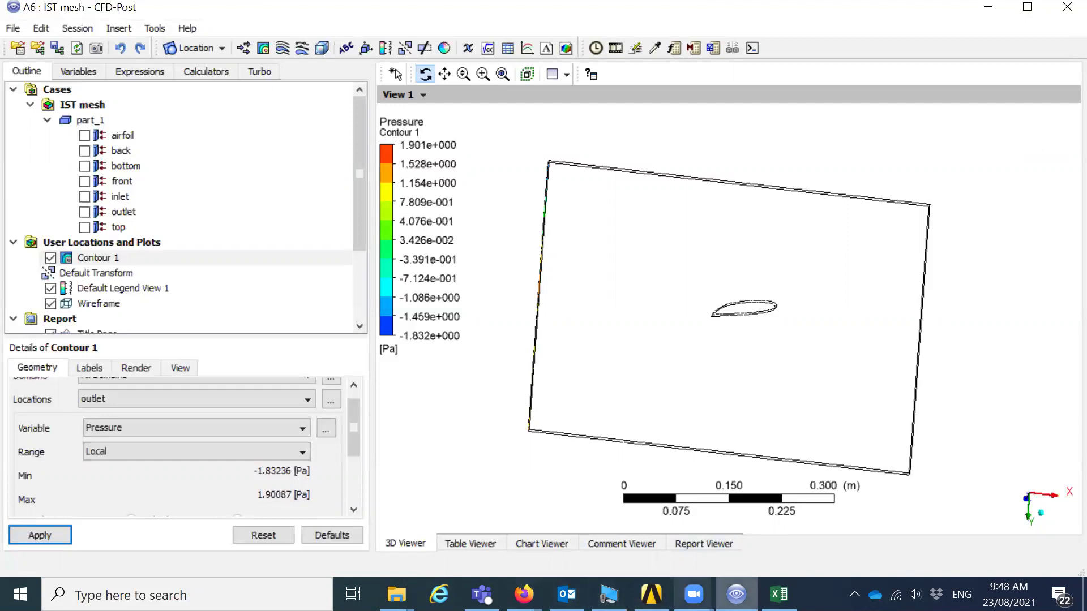
left_click(779, 594)
type("1")
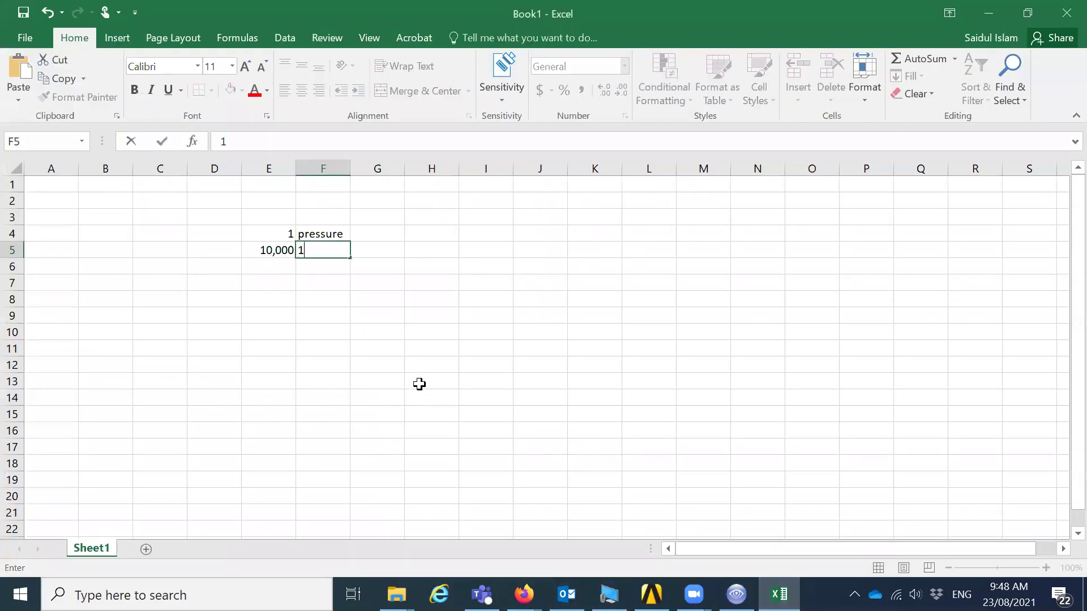
type(".90087")
Switch to Workbench and open the Results of the 2nd Mesh system for editing in CFD-Post.
left_click(737, 594)
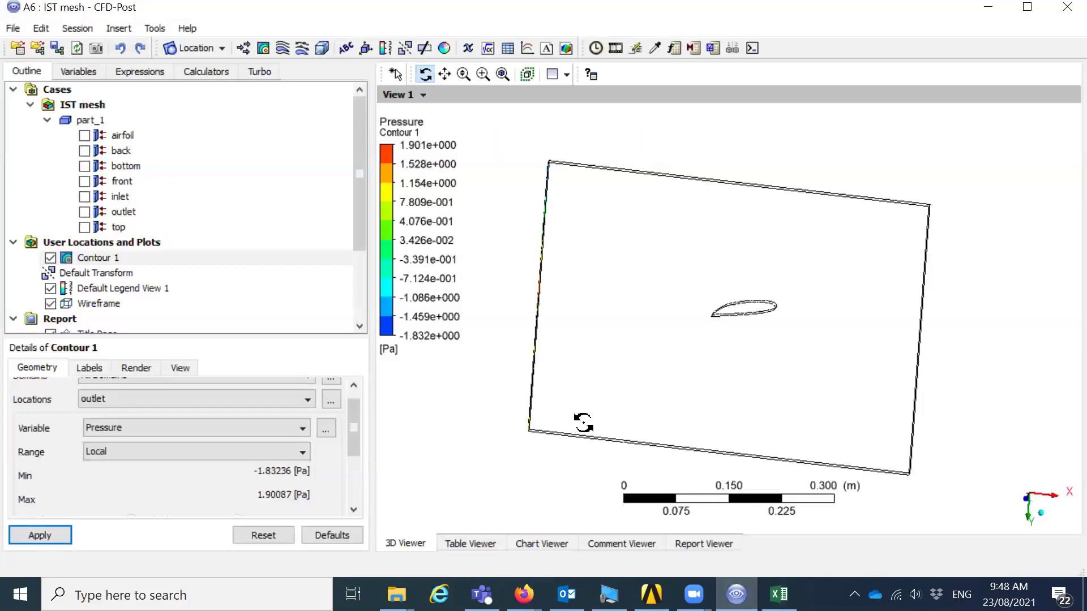
left_click(651, 594)
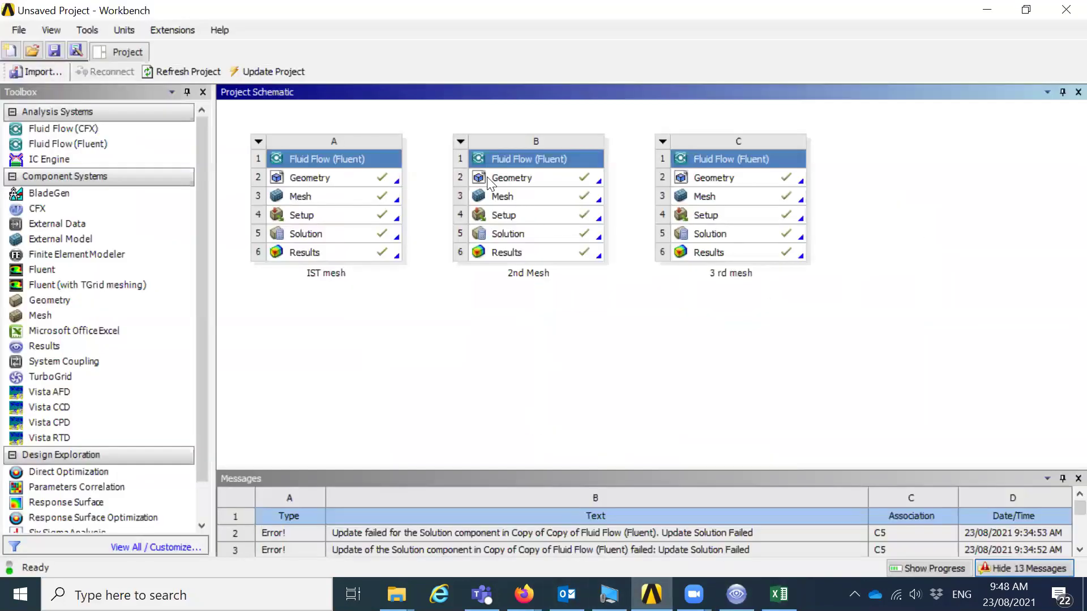
left_click(530, 252)
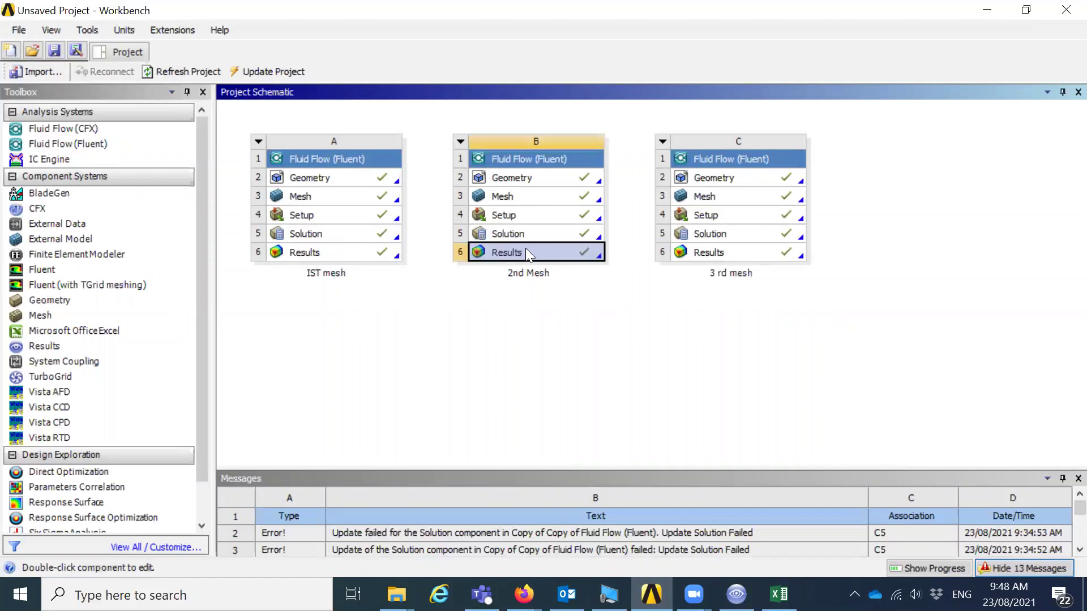
right_click(525, 248)
left_click(572, 259)
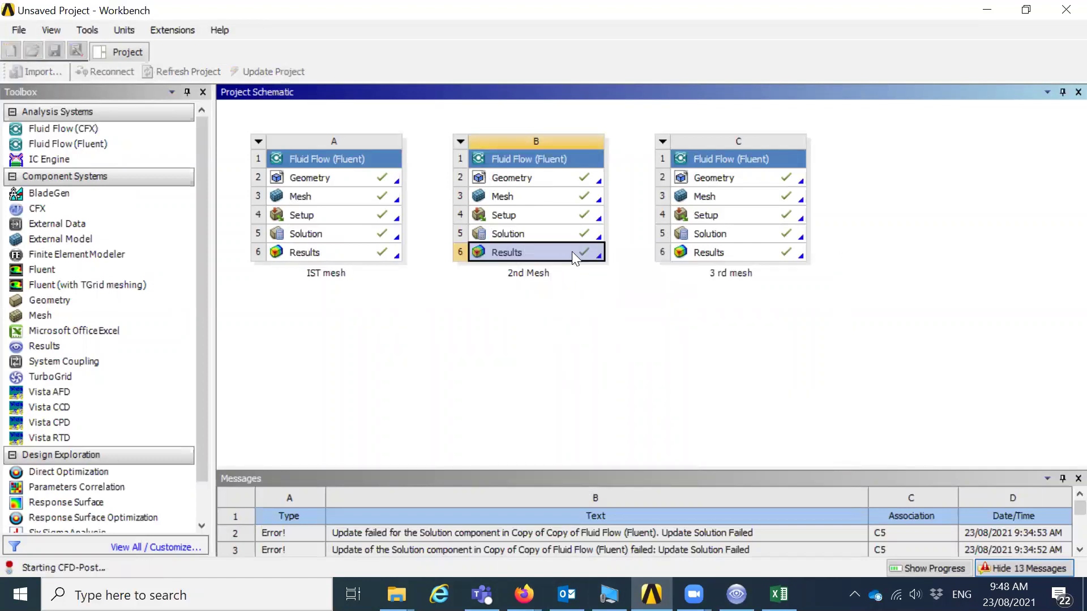
left_click(515, 321)
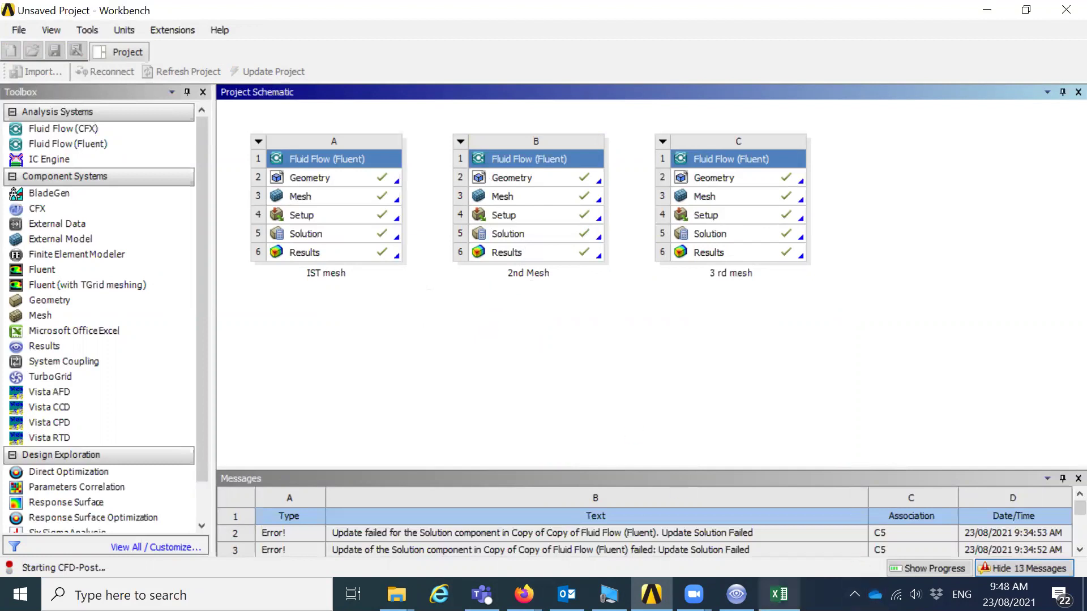
Return to the Excel workbook, enter the second mesh size, 50,000, in cell E6 and select the adjacent pressure cell F6.
left_click(779, 594)
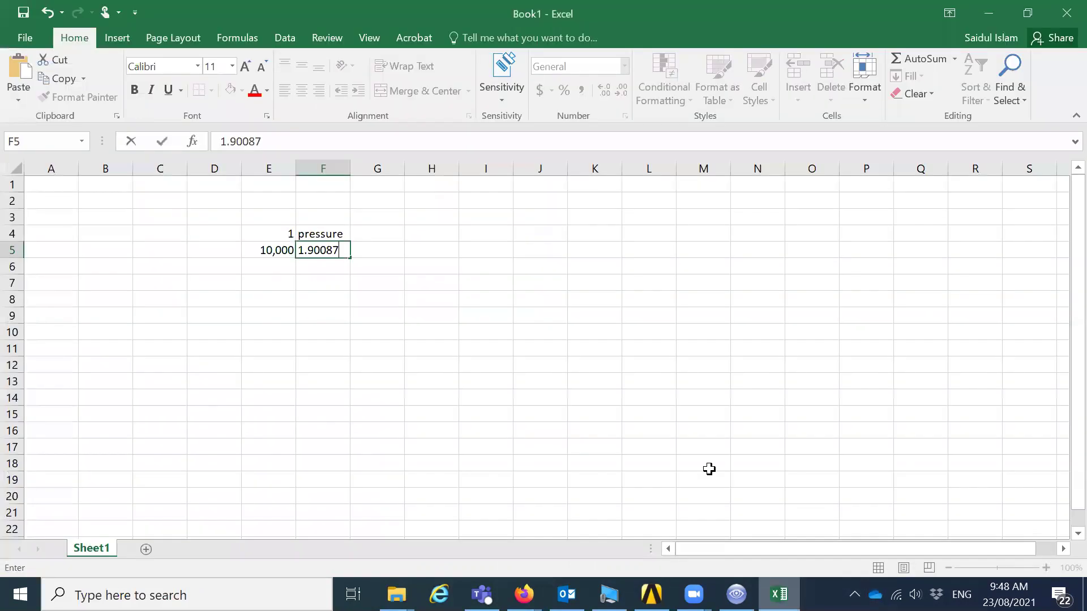
left_click(289, 270)
type("50")
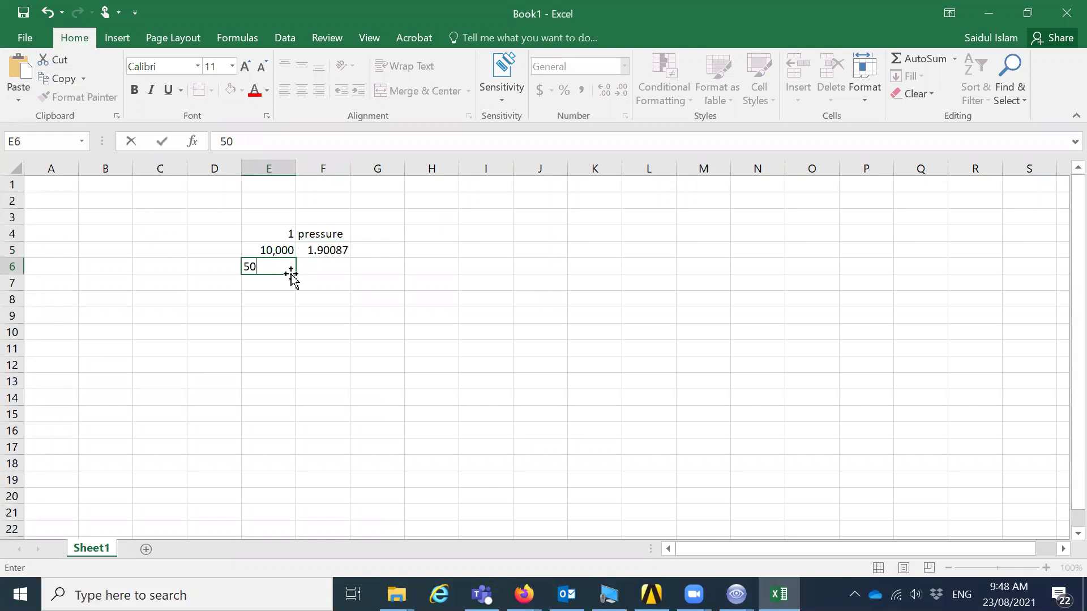
type(",000")
left_click(335, 262)
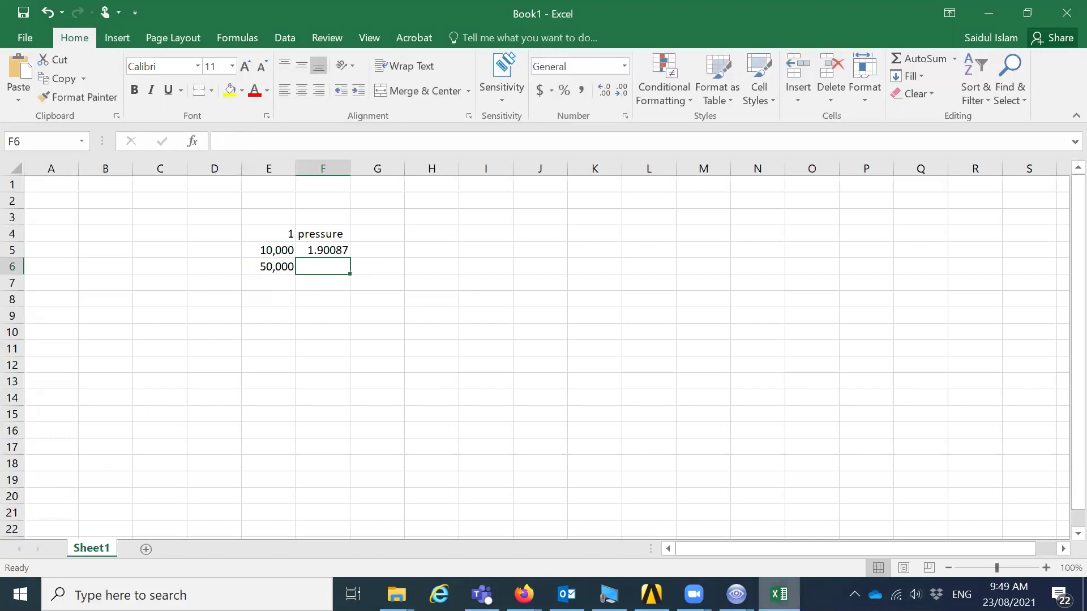
Switch to the 2nd Mesh results in CFD-Post and create a pressure contour on the outlet with the Local range.
left_click(736, 594)
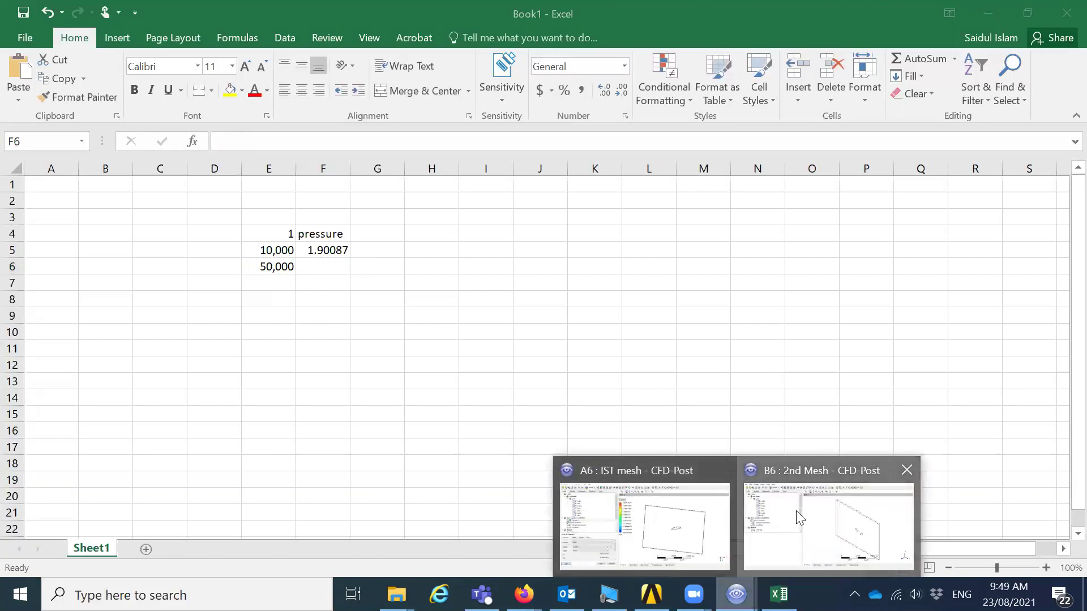
left_click(798, 512)
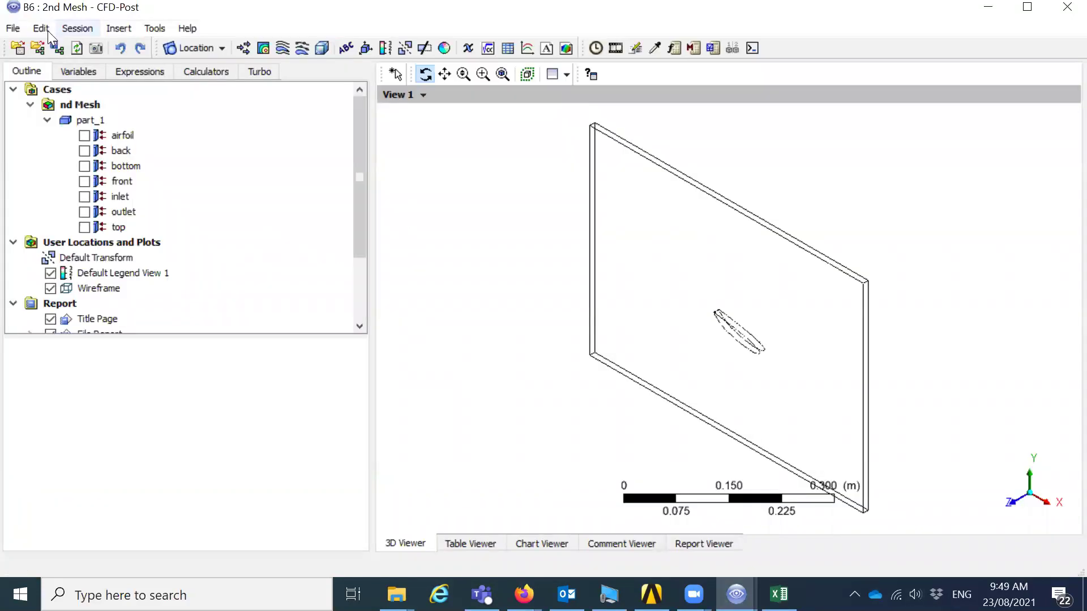
left_click(263, 48)
left_click(321, 115)
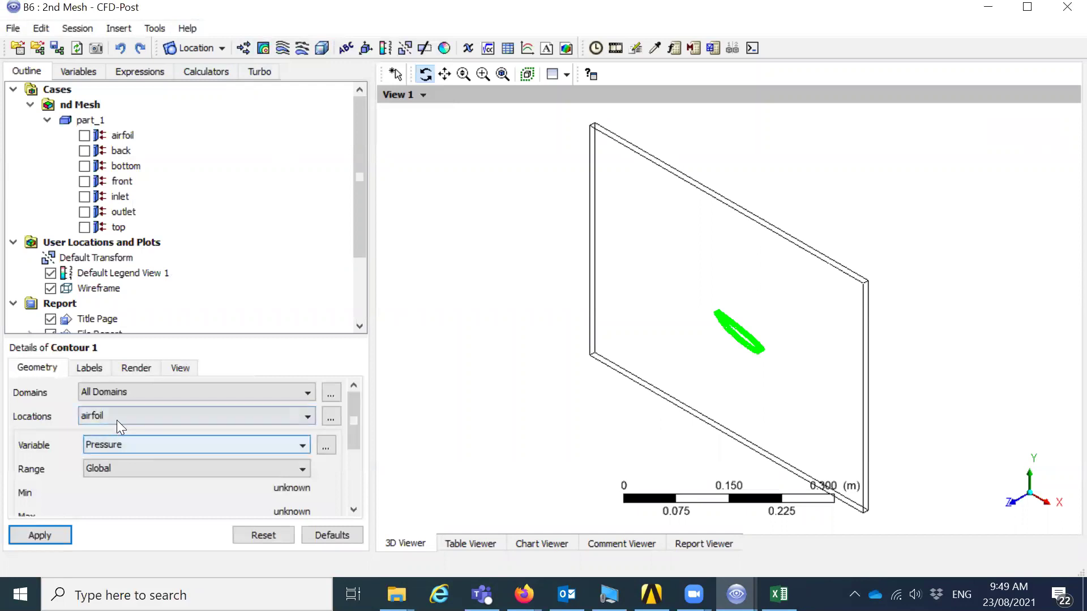
left_click(117, 420)
left_click(87, 490)
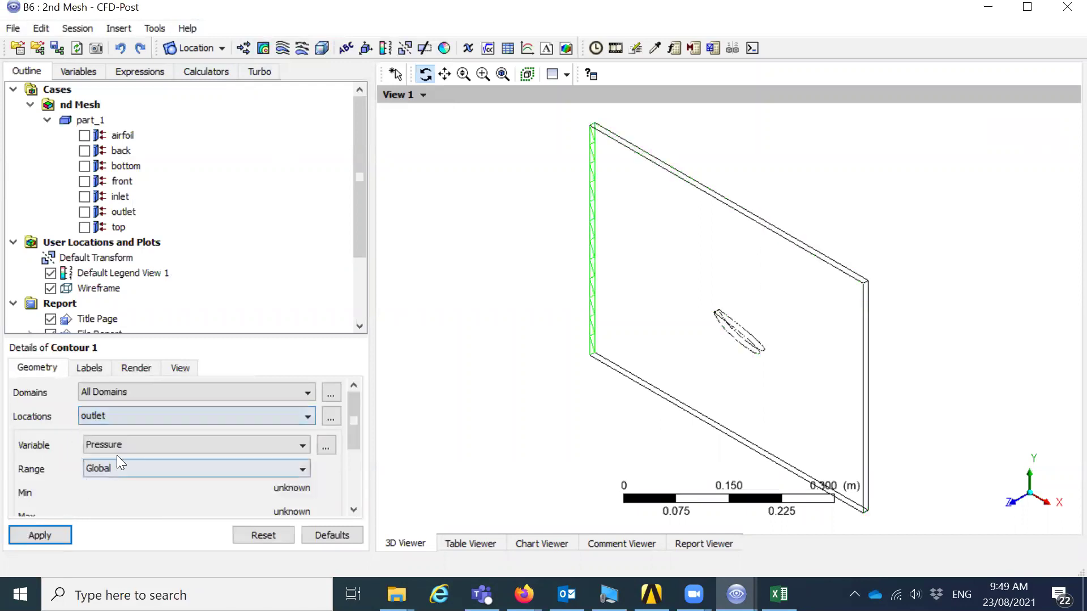
left_click(121, 468)
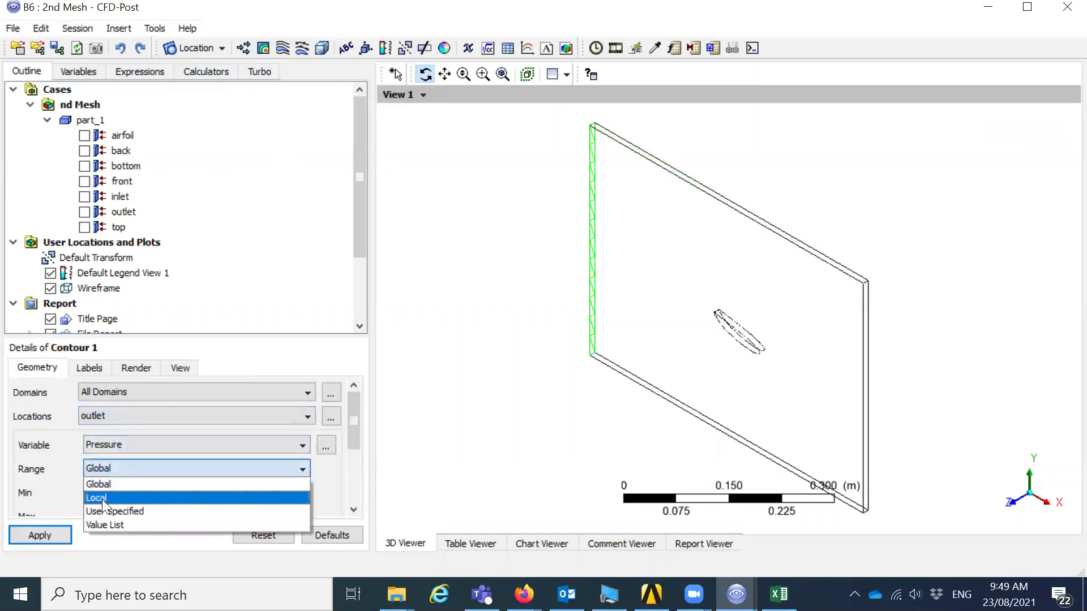
left_click(102, 497)
left_click(36, 537)
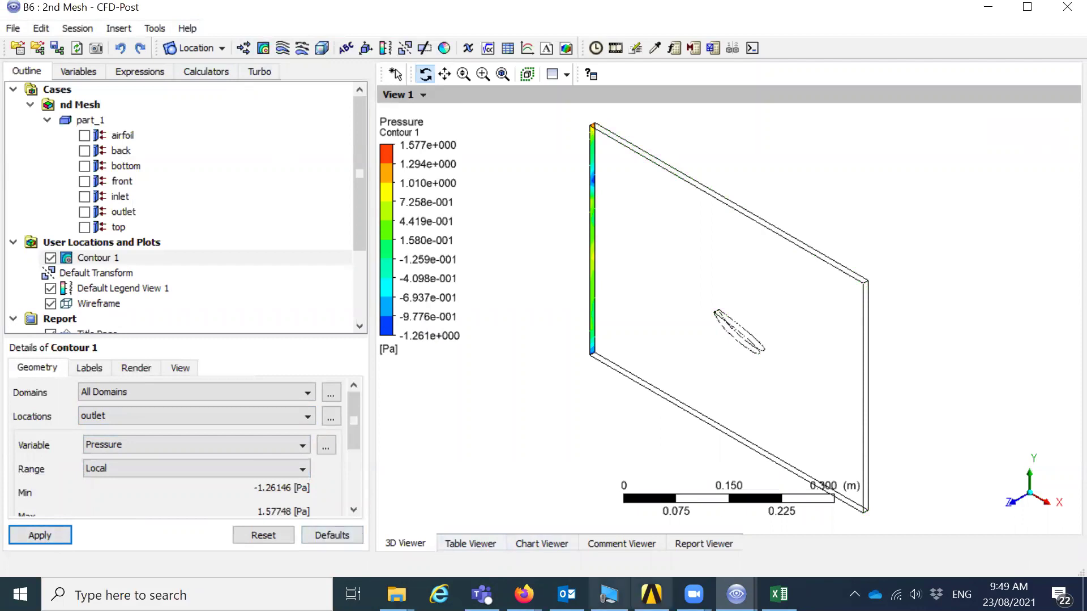
Return to the Excel workbook and enter 1.547718 as the pressure for the 50,000 mesh in cell F6.
left_click(779, 594)
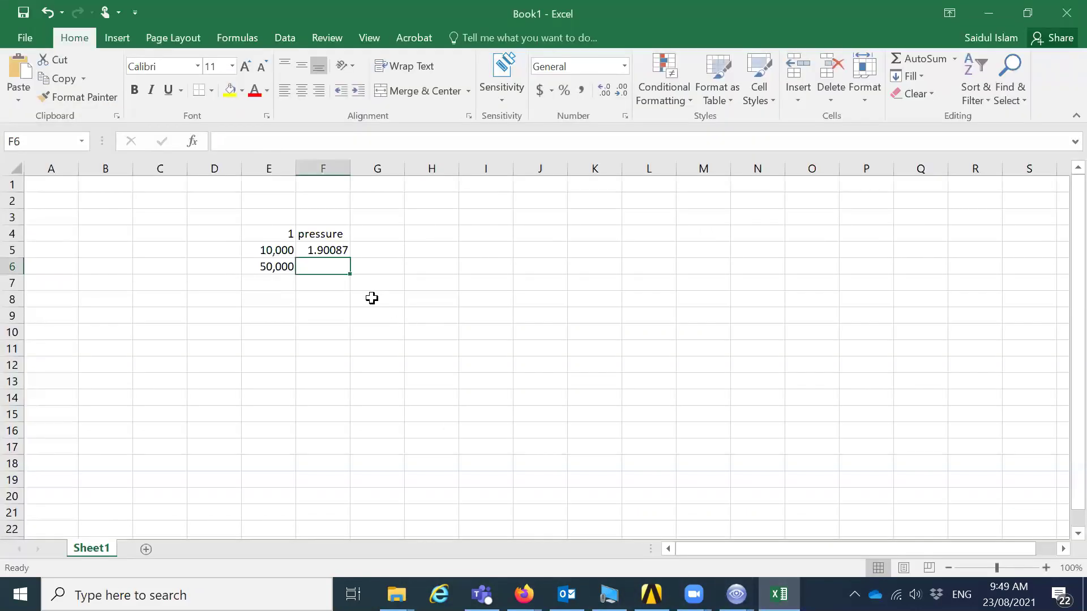
type("1.547718")
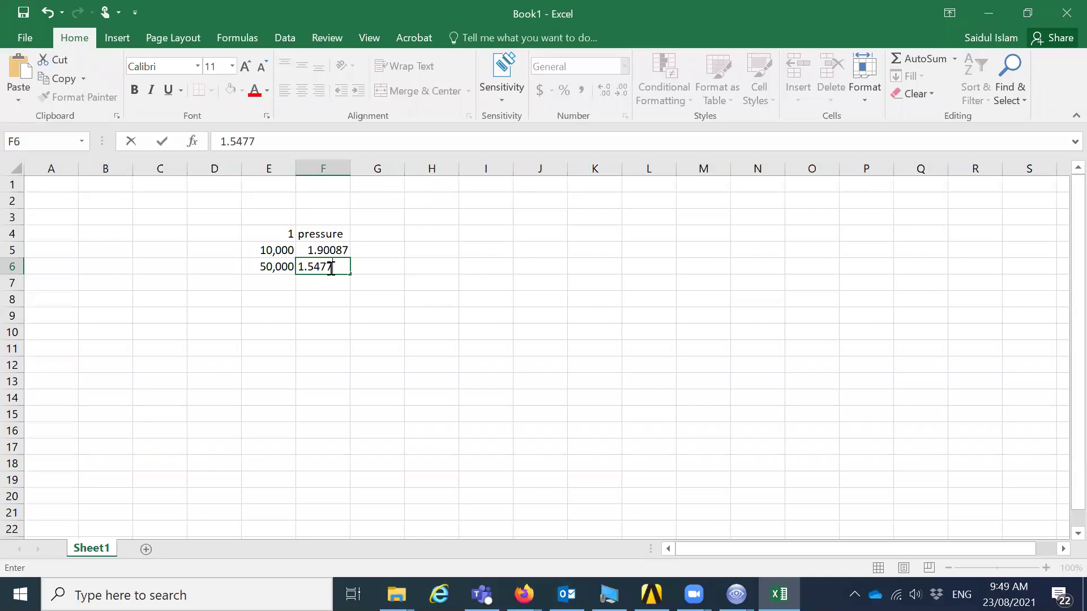
left_click(437, 342)
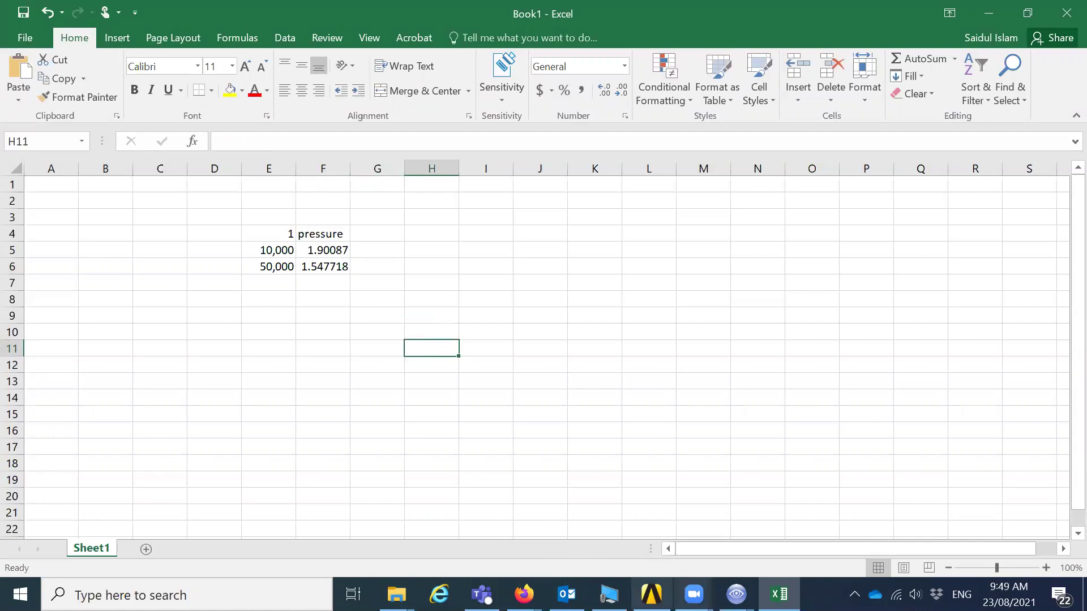
Switch to Workbench and open the Results of the 3 rd mesh system in CFD-Post.
left_click(651, 595)
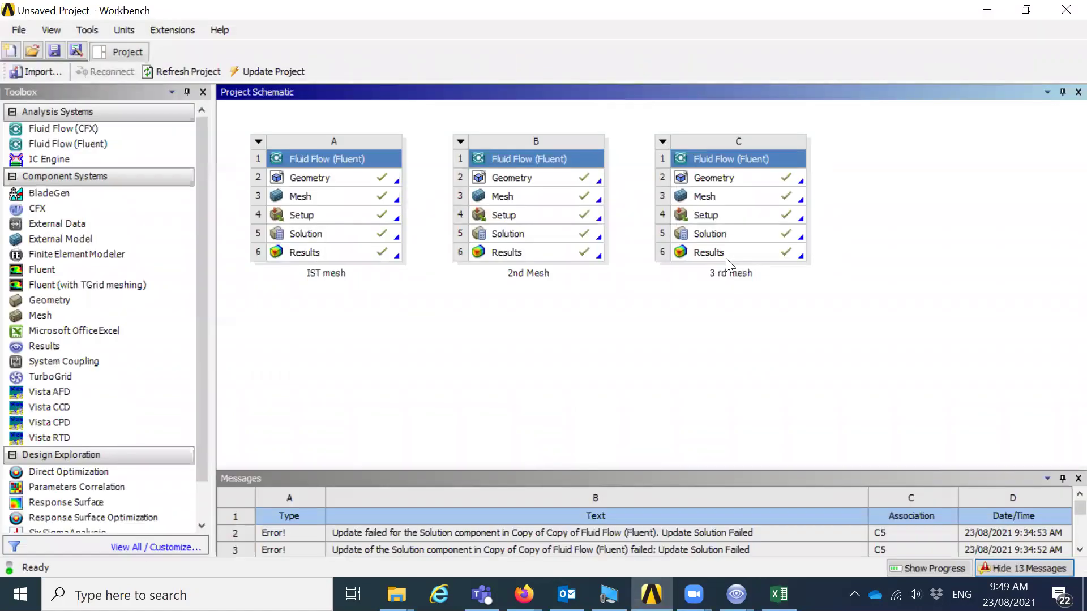
left_click(730, 253)
double_click(739, 251)
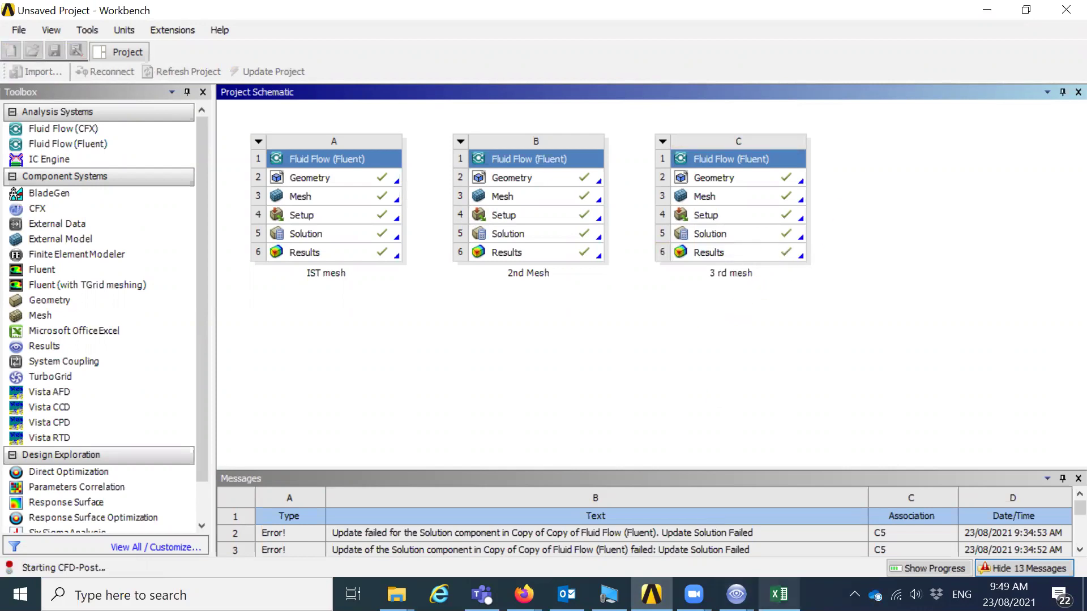
Return to the Excel workbook, enter the third mesh size, 100,000, in cell E7 and select the adjacent pressure cell F7.
left_click(779, 594)
left_click(283, 284)
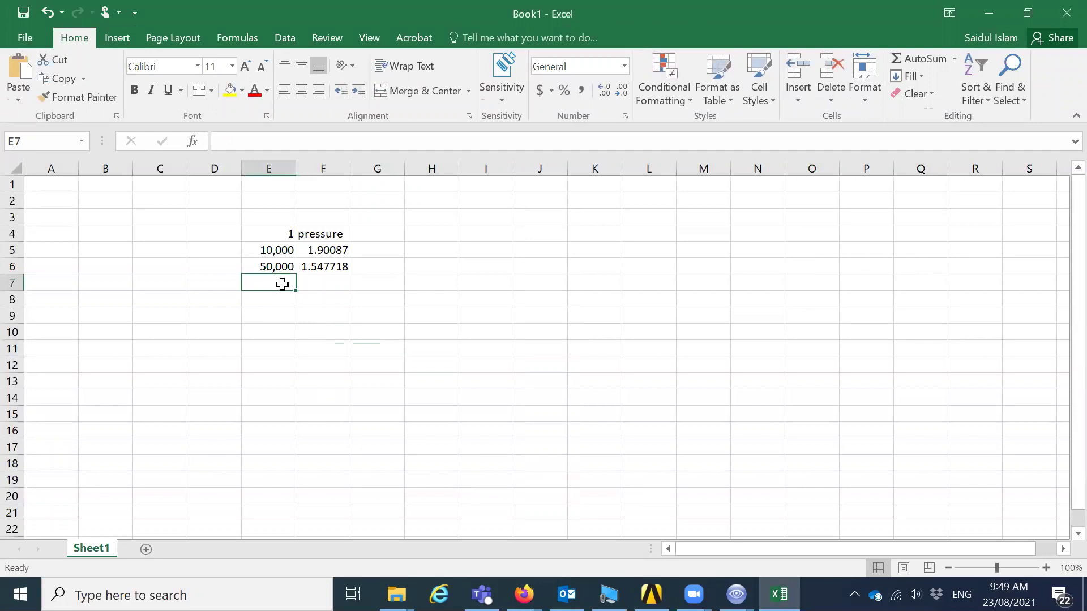
type("100,000")
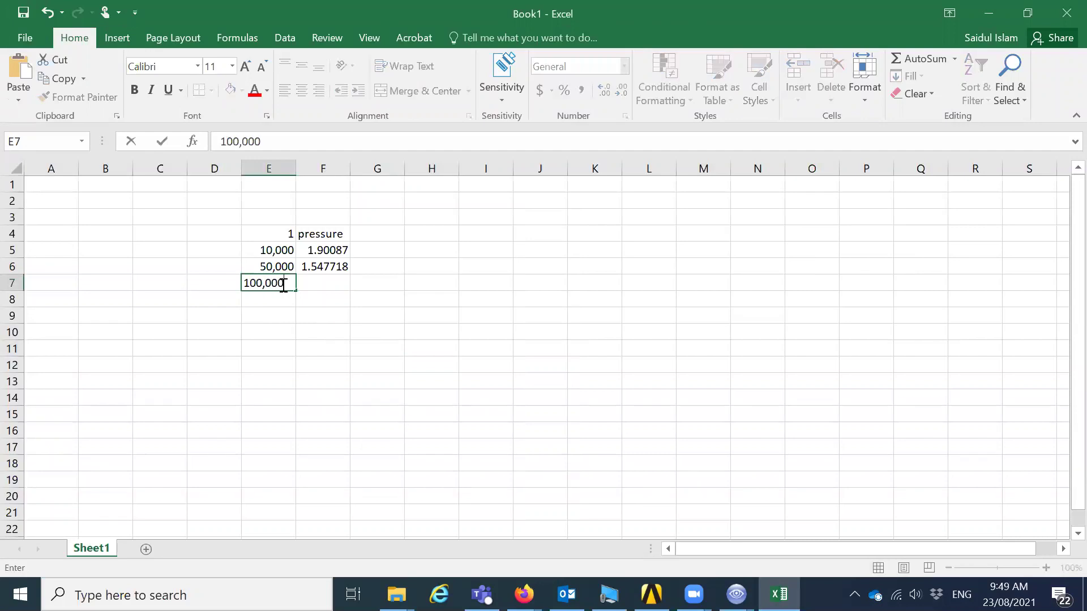
left_click(332, 279)
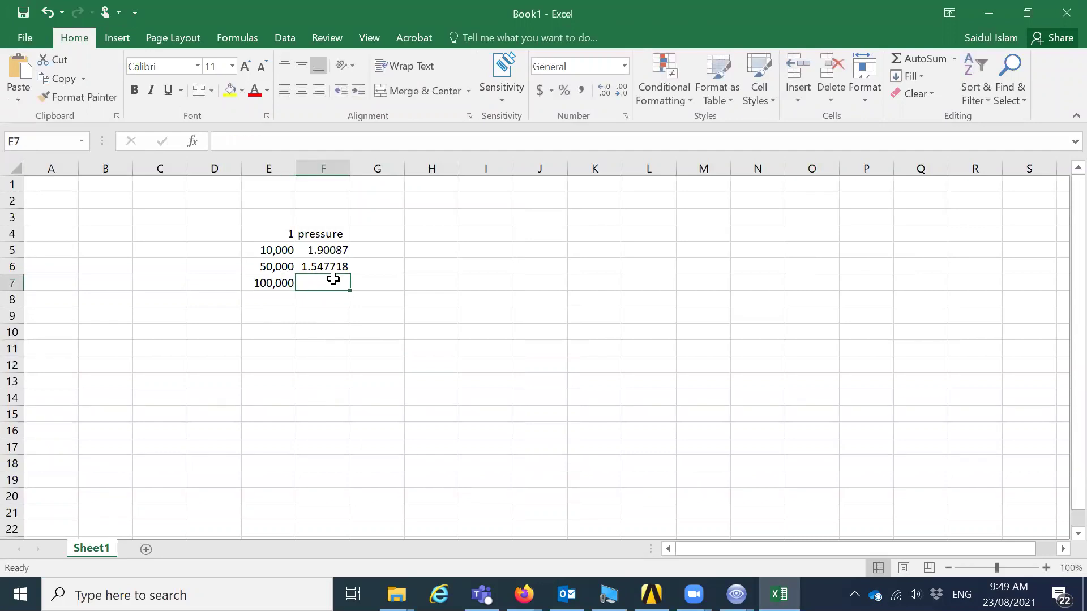
Switch to the 3 rd mesh results in CFD-Post and create a pressure contour on the outlet with the Local range.
left_click(736, 595)
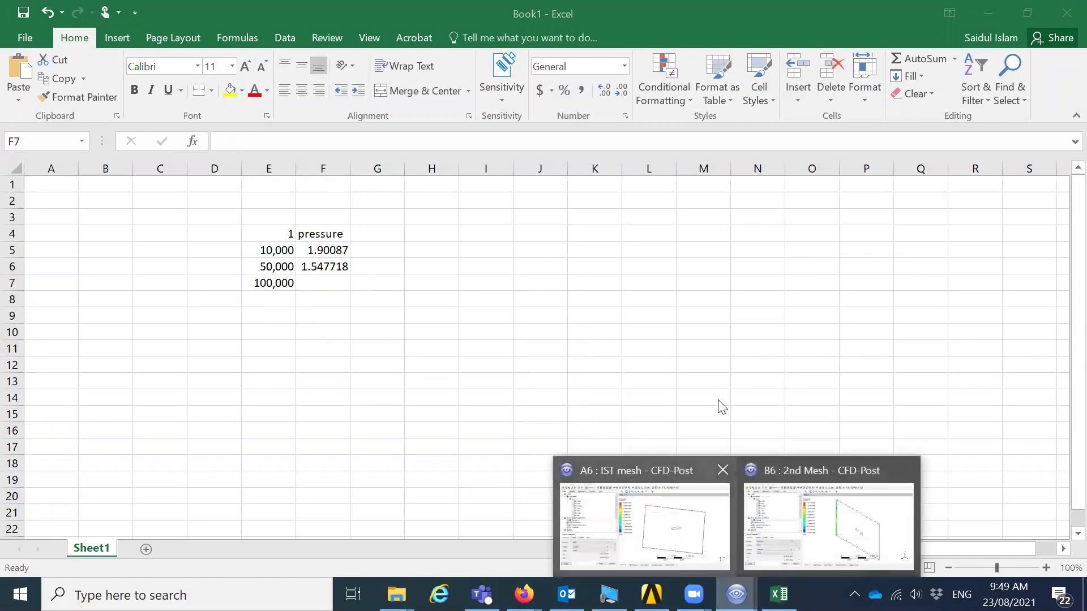
left_click(651, 594)
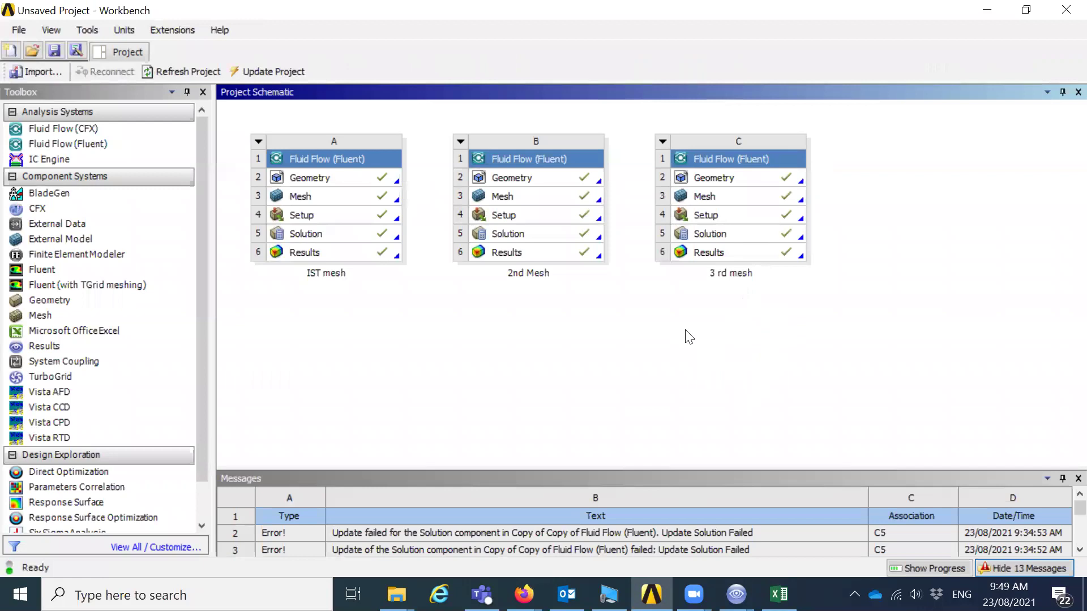
left_click(736, 594)
left_click(917, 510)
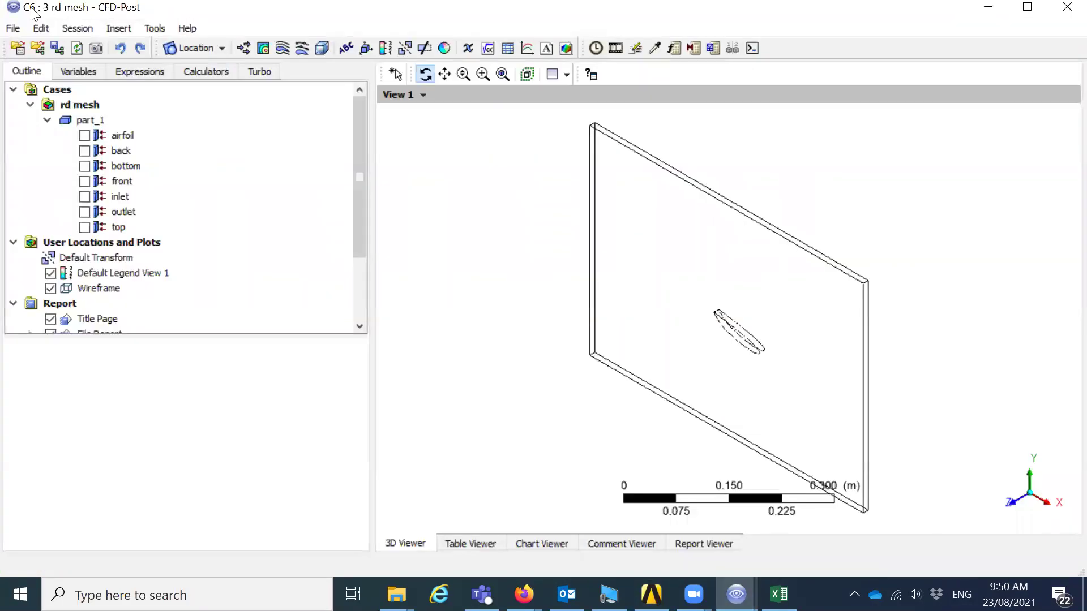
left_click(263, 49)
left_click(334, 116)
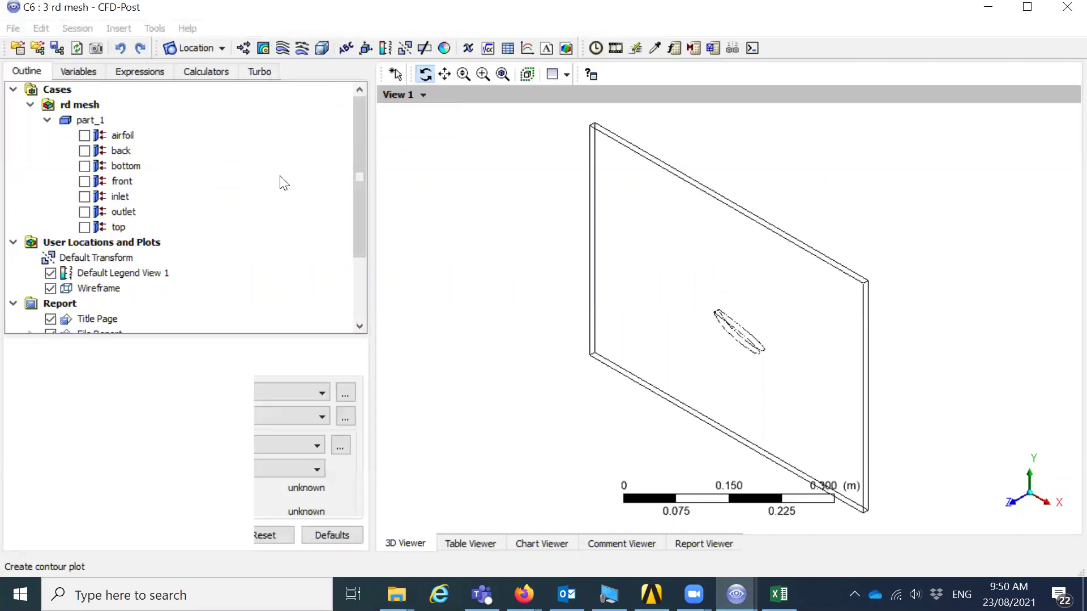
left_click(162, 417)
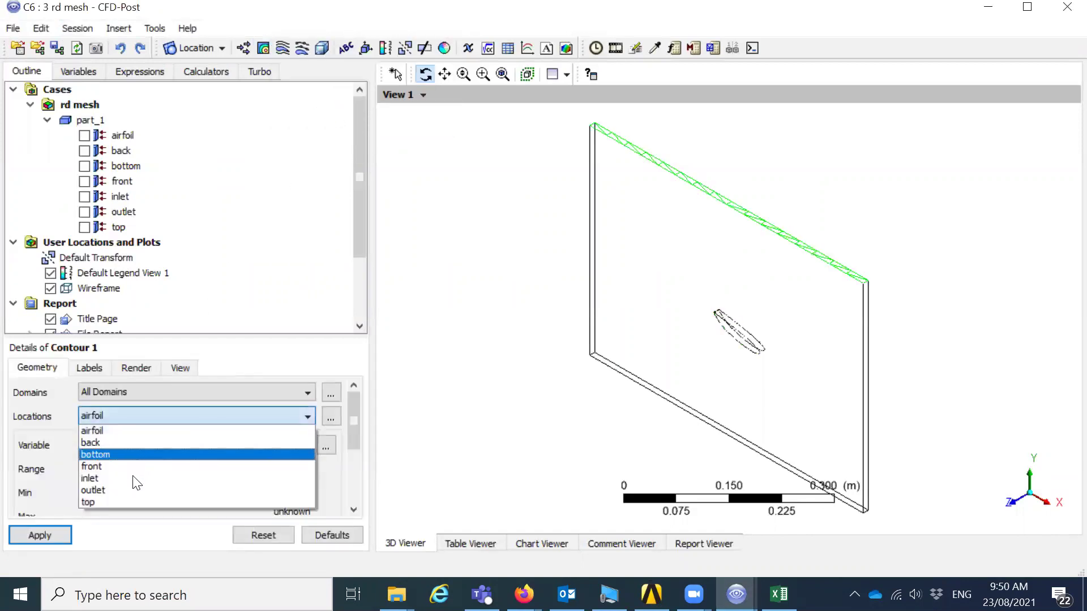
left_click(132, 490)
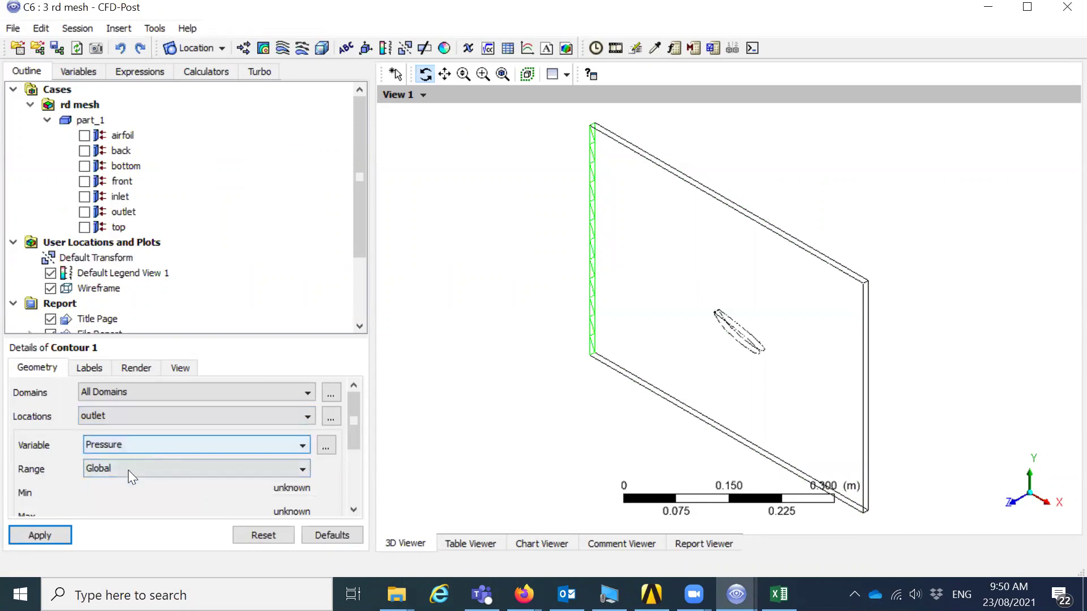
left_click(127, 471)
left_click(122, 496)
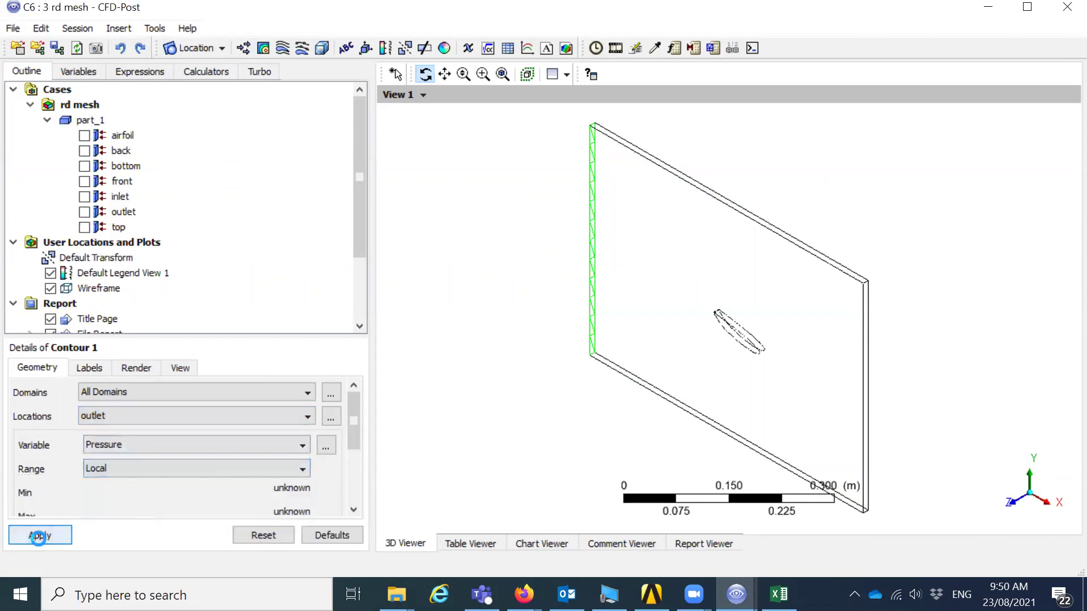
left_click(40, 535)
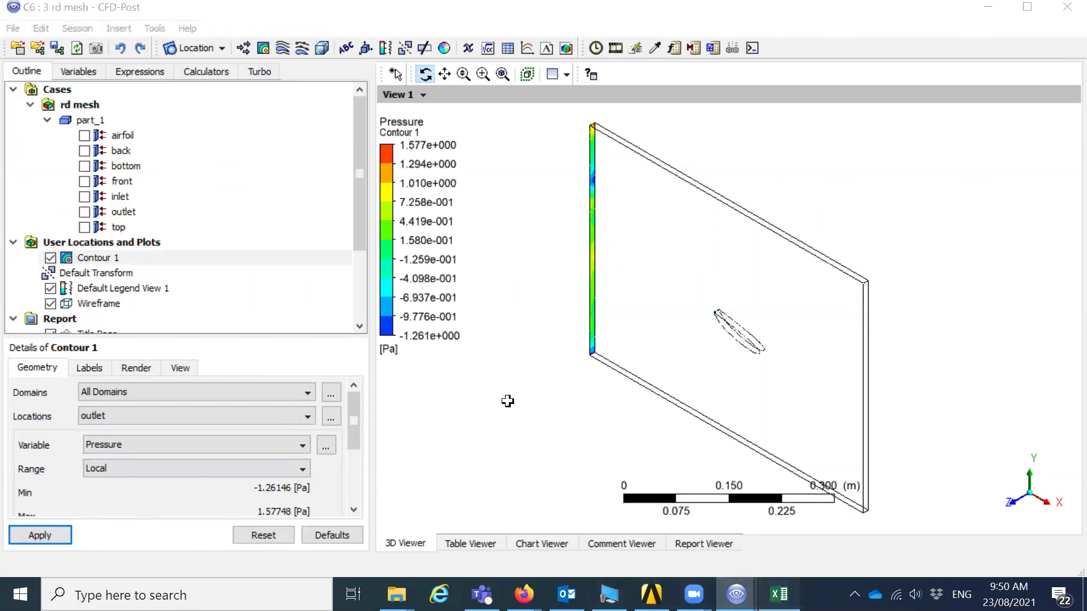
Switch back to Excel and enter the third mesh's maximum outlet pressure, 1.57748, in cell F7.
key("alt+Tab")
type("1")
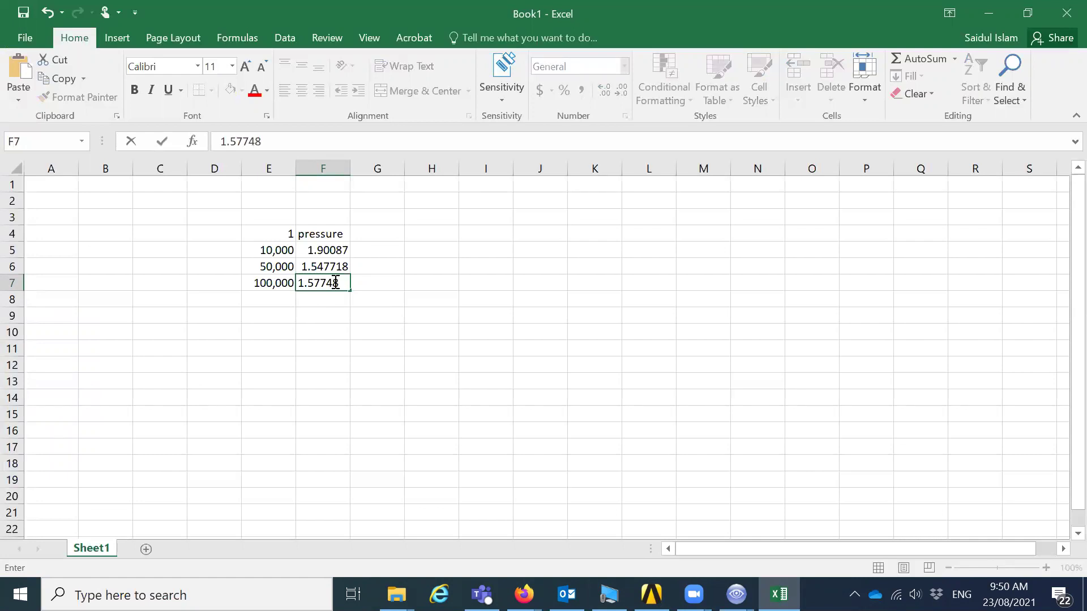
left_click(447, 376)
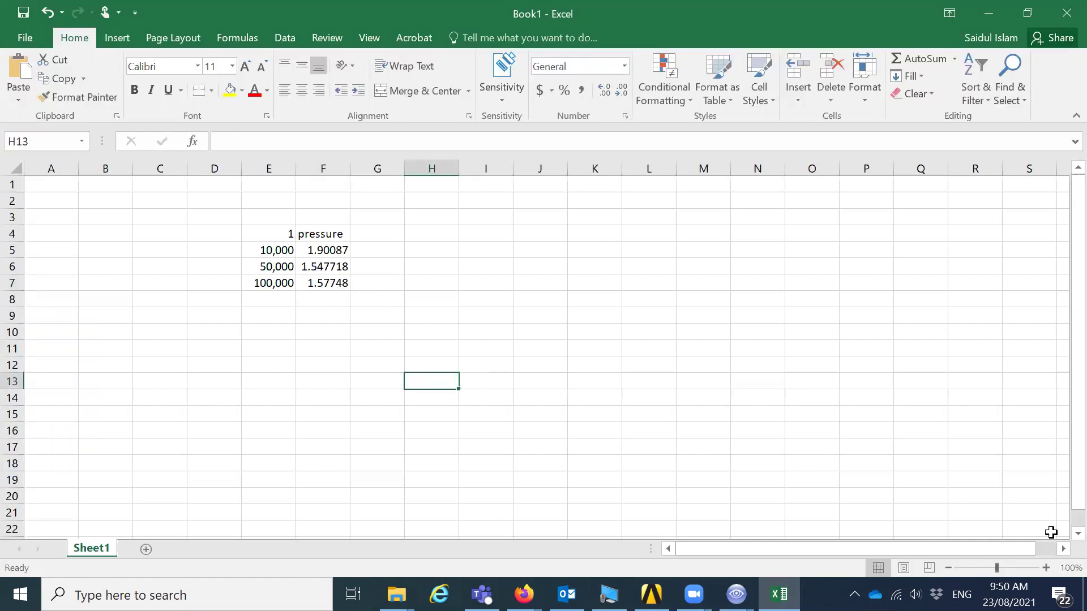
Recheck the 2nd Mesh contour's maximum pressure in CFD-Post and correct cell F6 in Excel to 1.57748.
mouse_move(736, 595)
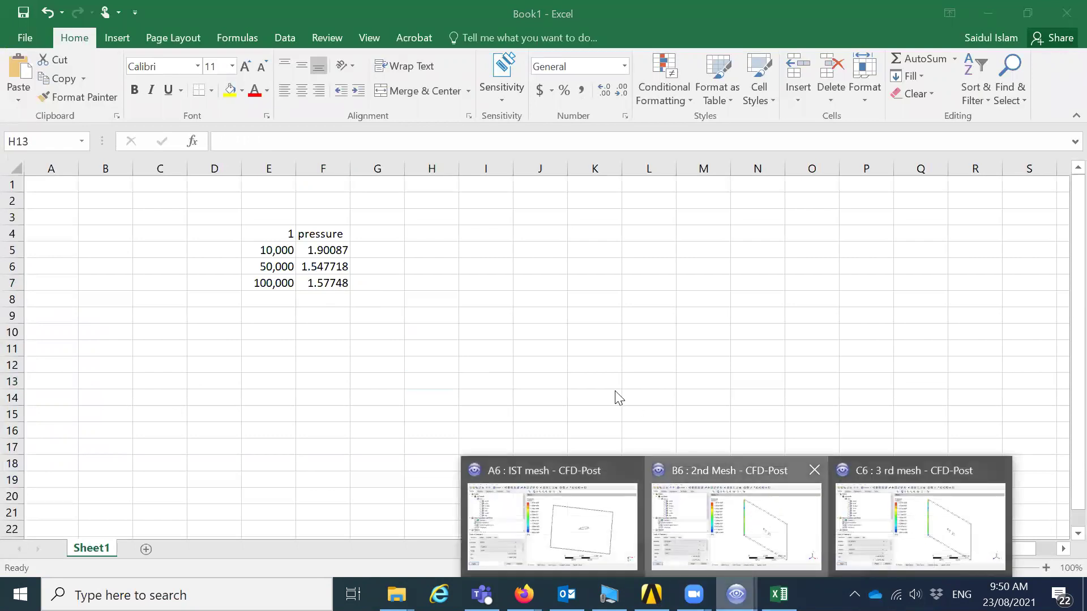
left_click(755, 543)
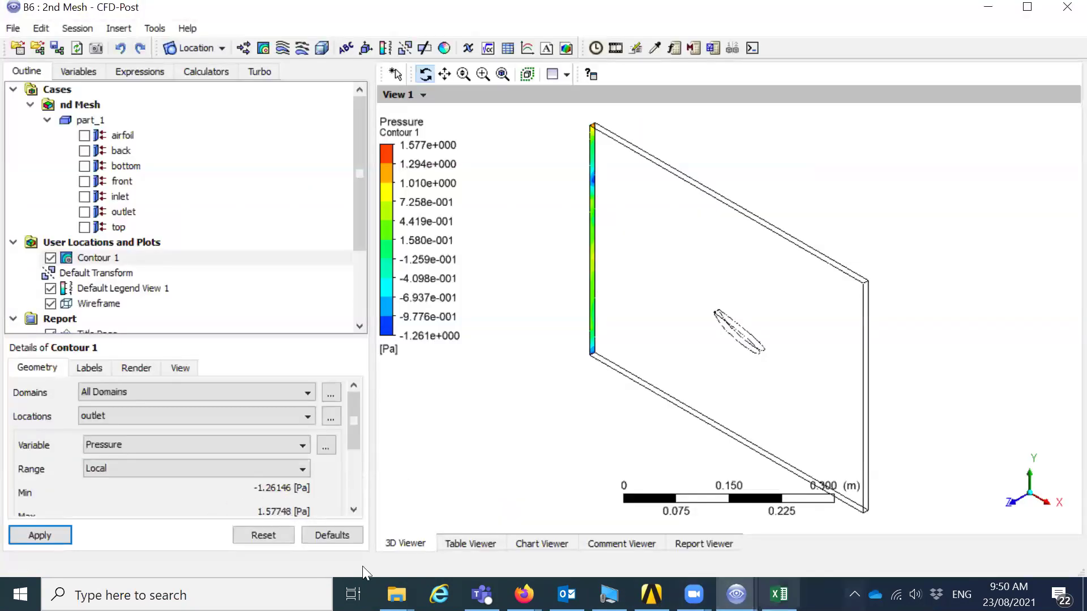
left_click(779, 594)
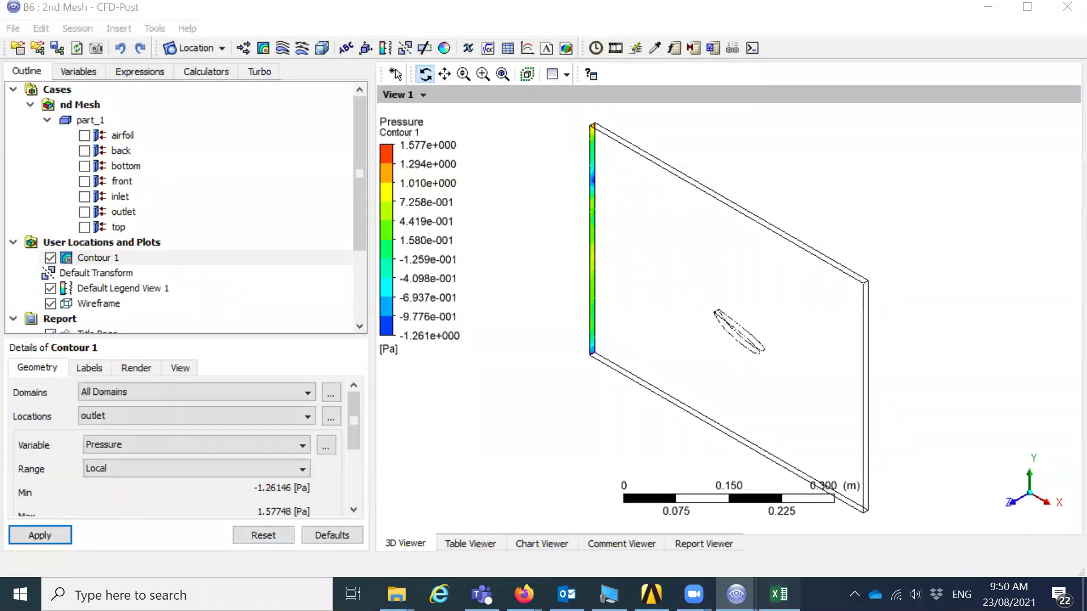
left_click(333, 264)
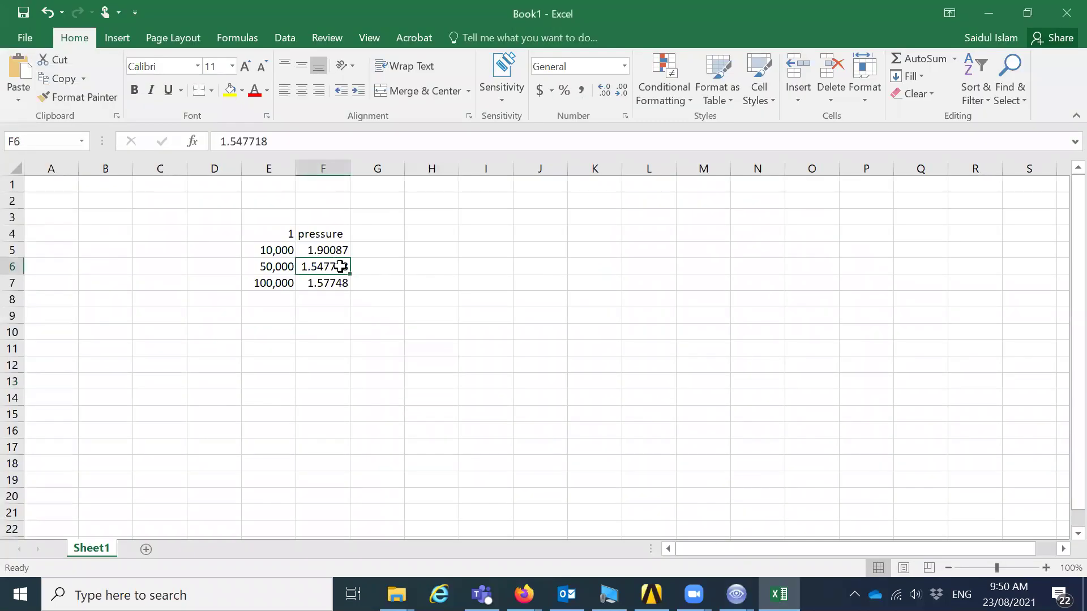
type("1.577")
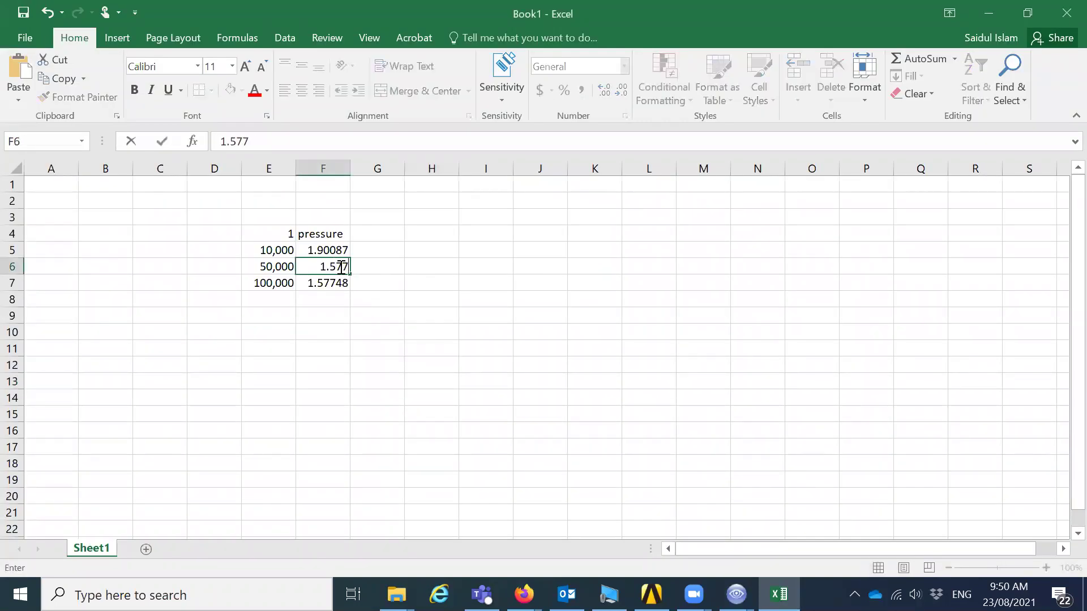
type("48")
left_click(382, 329)
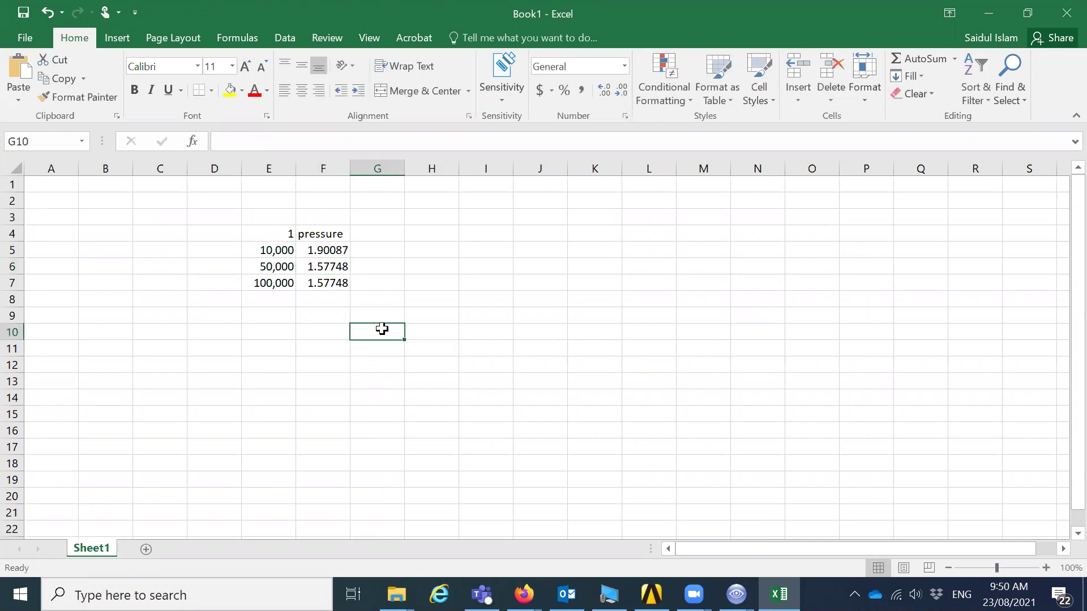
Number the three mesh rows 1, 2 and 3 in cells D5 to D7.
left_click(277, 250)
left_click(232, 249)
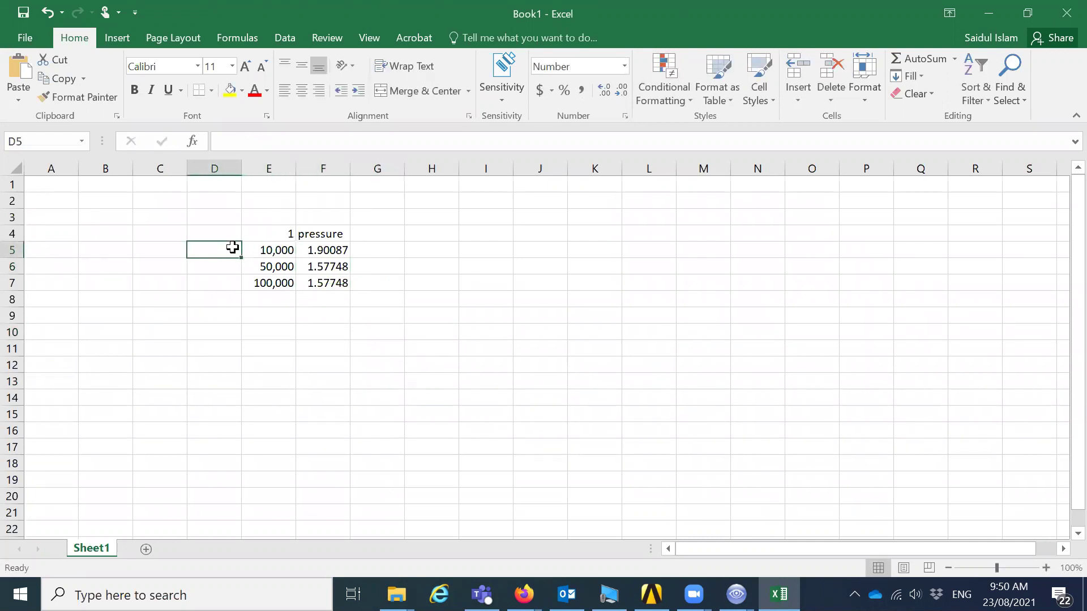
type("1")
left_click(228, 267)
type("2")
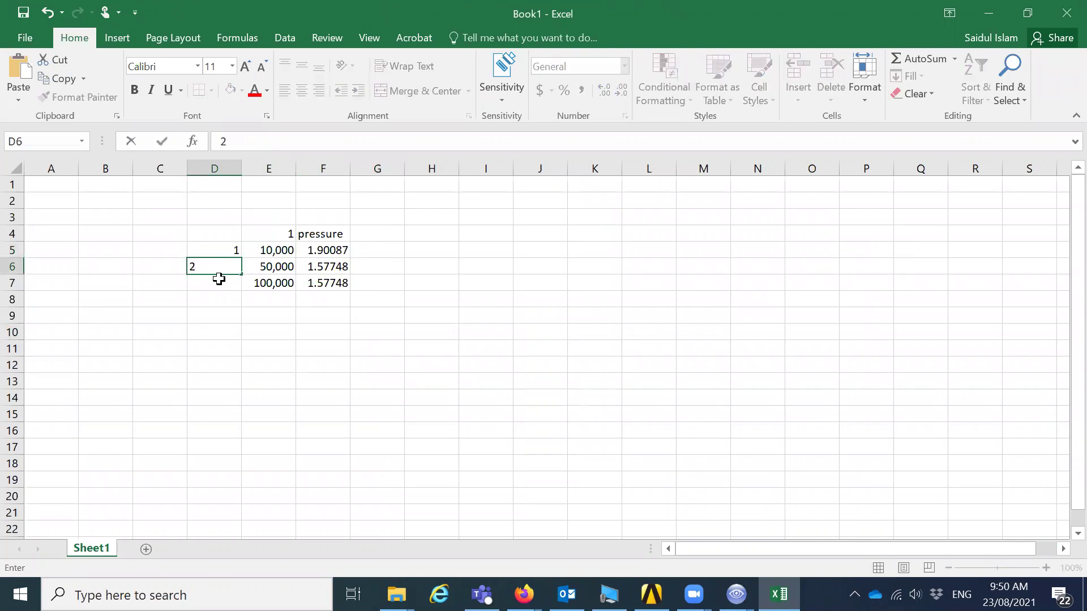
left_click(224, 277)
type("3")
left_click(286, 350)
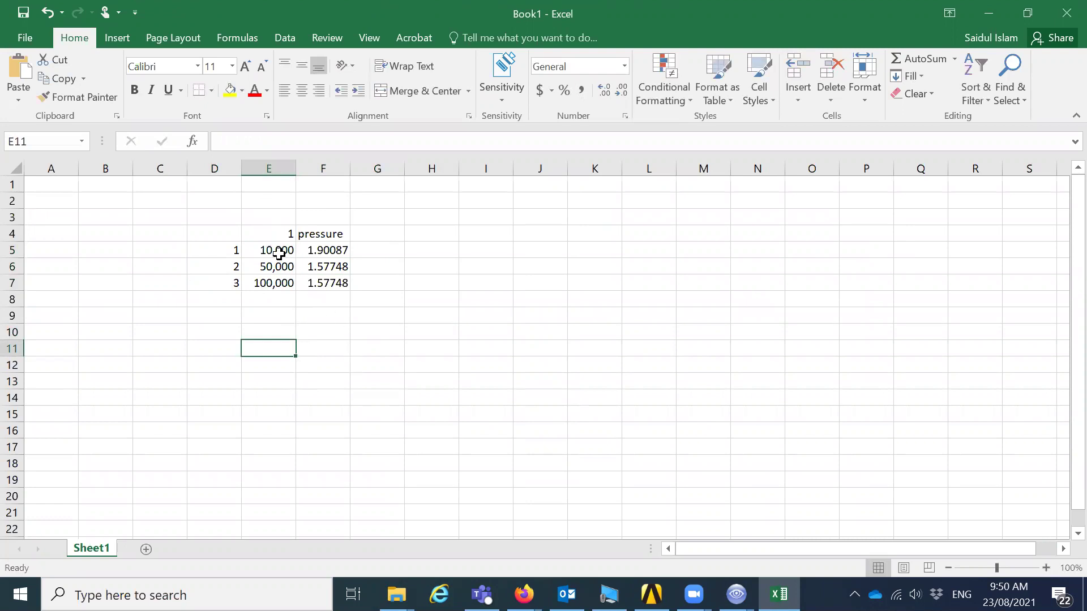
Try to plot cells E5 to F7 as a 2-D line chart, and delete the chart.
left_click_drag(253, 249, 341, 284)
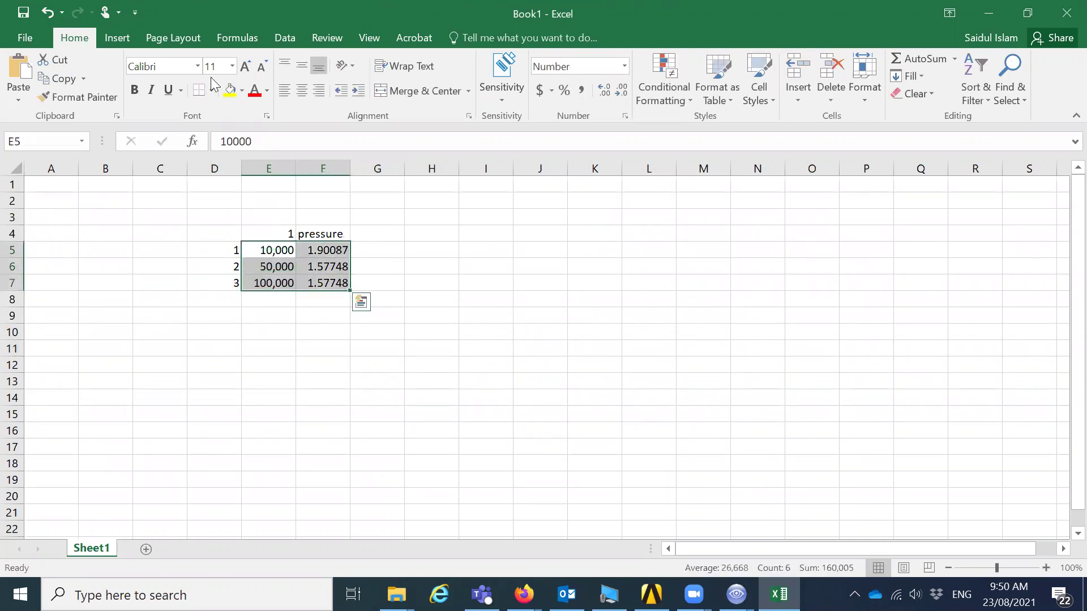
left_click(119, 37)
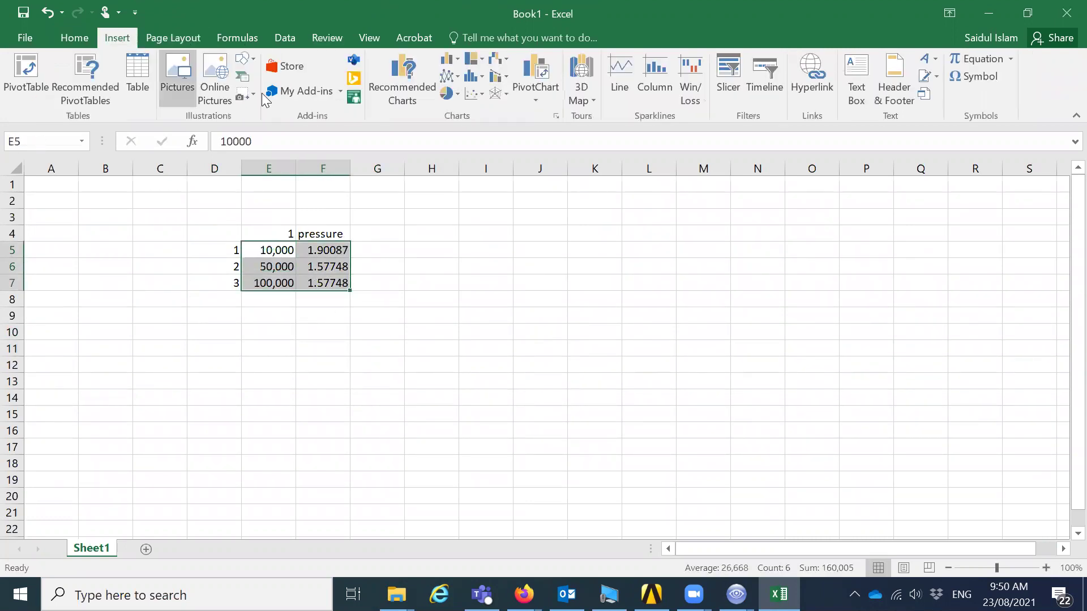
left_click(473, 96)
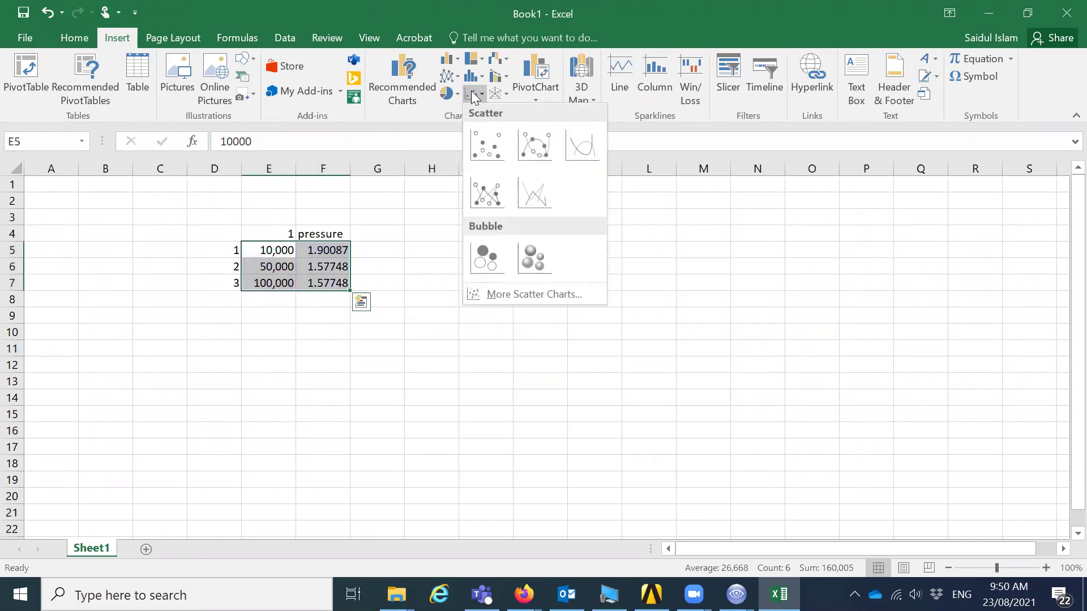
left_click(453, 76)
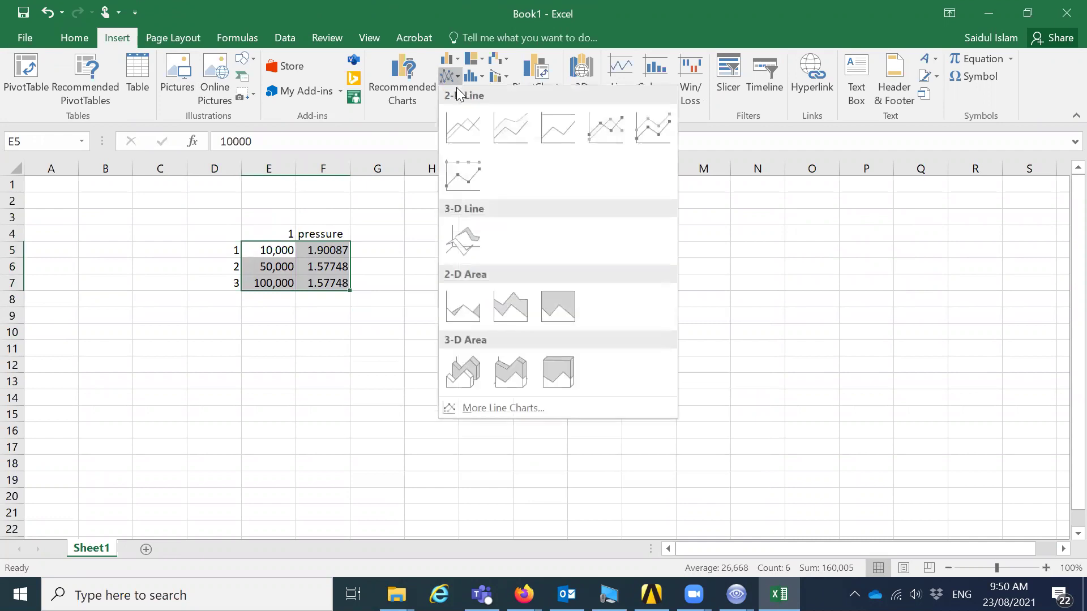
left_click(459, 120)
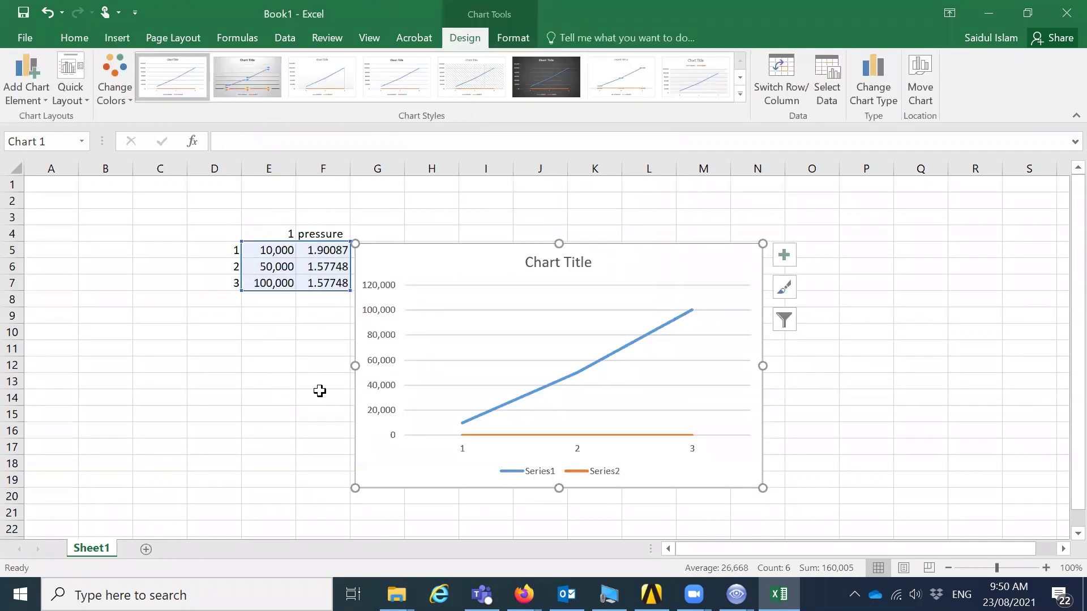
key("Delete")
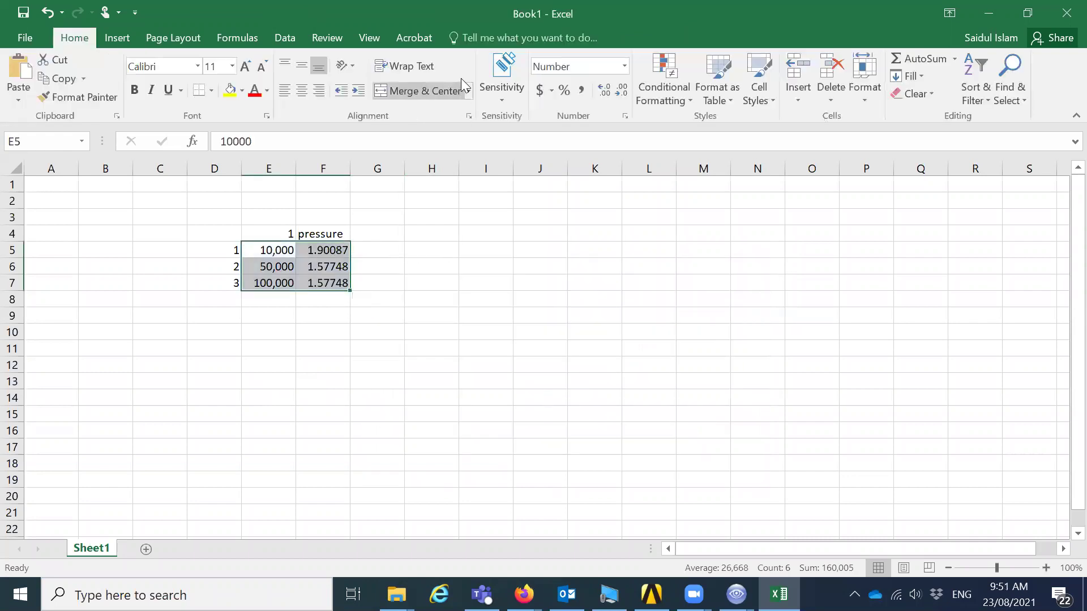
Insert a marker-only scatter chart from cells E5 to F7, enlarge it slightly and place it beside the table.
left_click(247, 395)
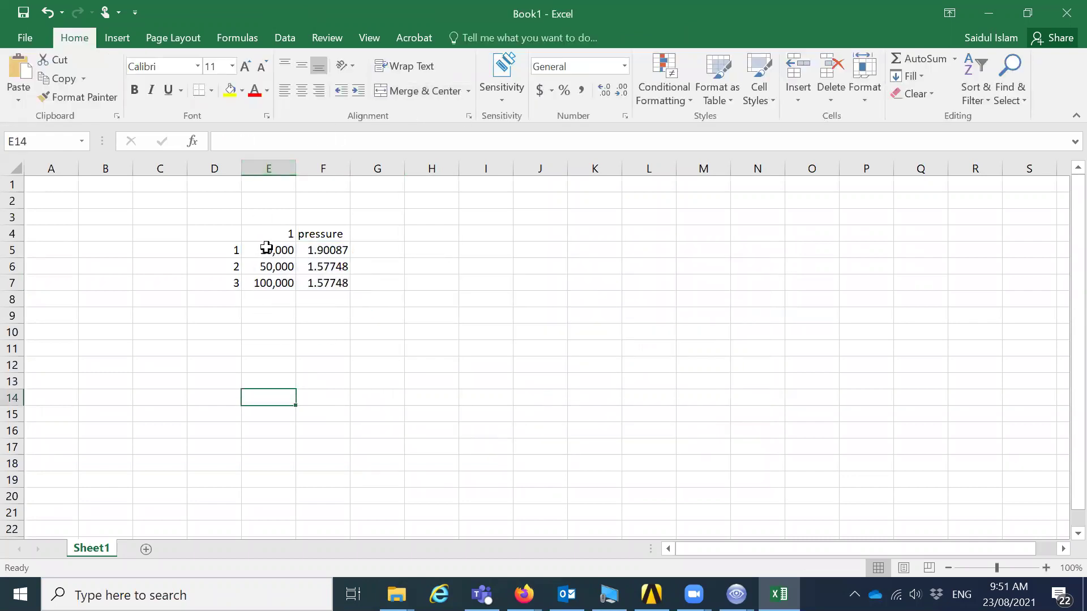
left_click_drag(266, 249, 322, 283)
left_click(117, 35)
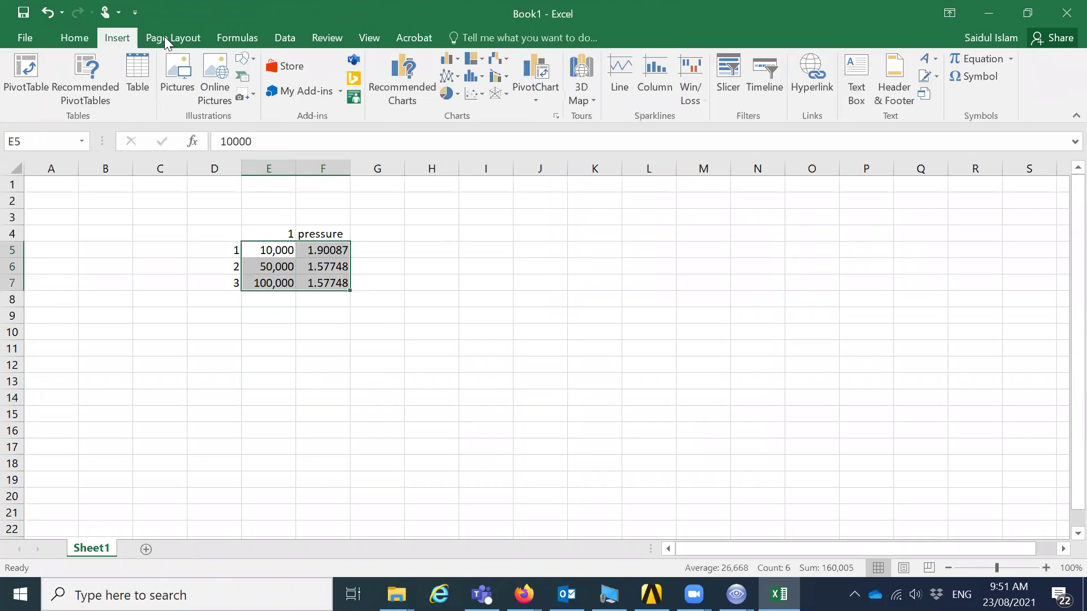
left_click(483, 95)
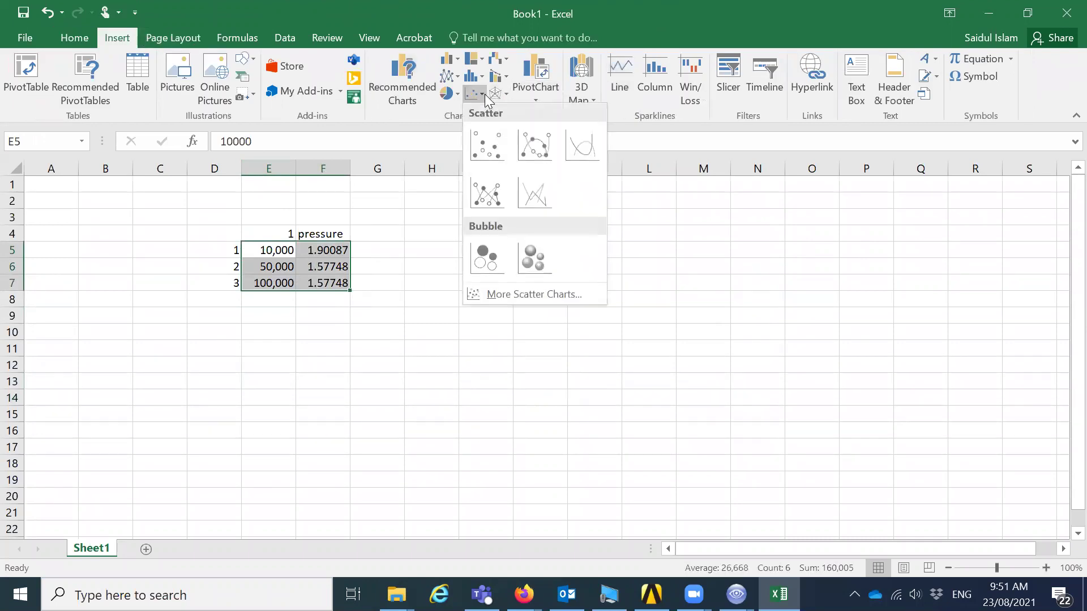
left_click(486, 146)
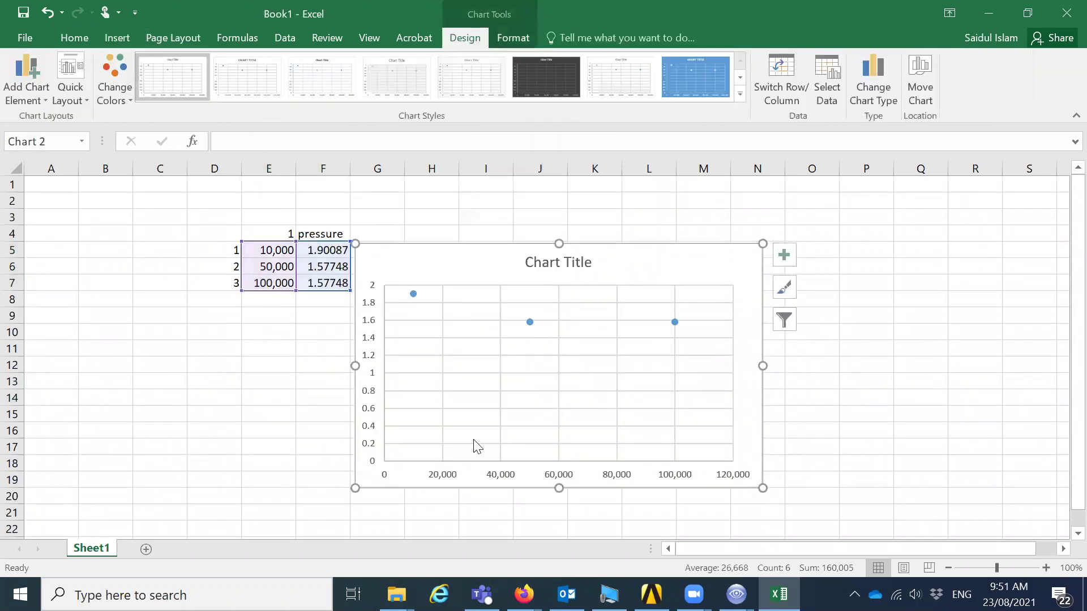
left_click_drag(763, 488, 797, 515)
left_click_drag(640, 253, 724, 207)
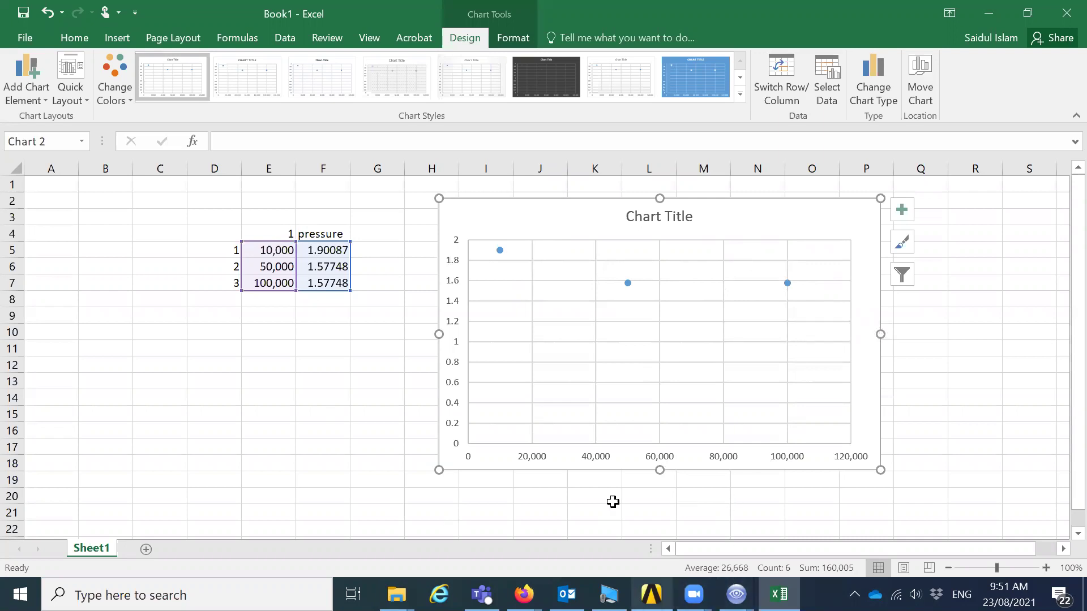
Switch to the IST mesh results in CFD-Post.
key("alt+Tab")
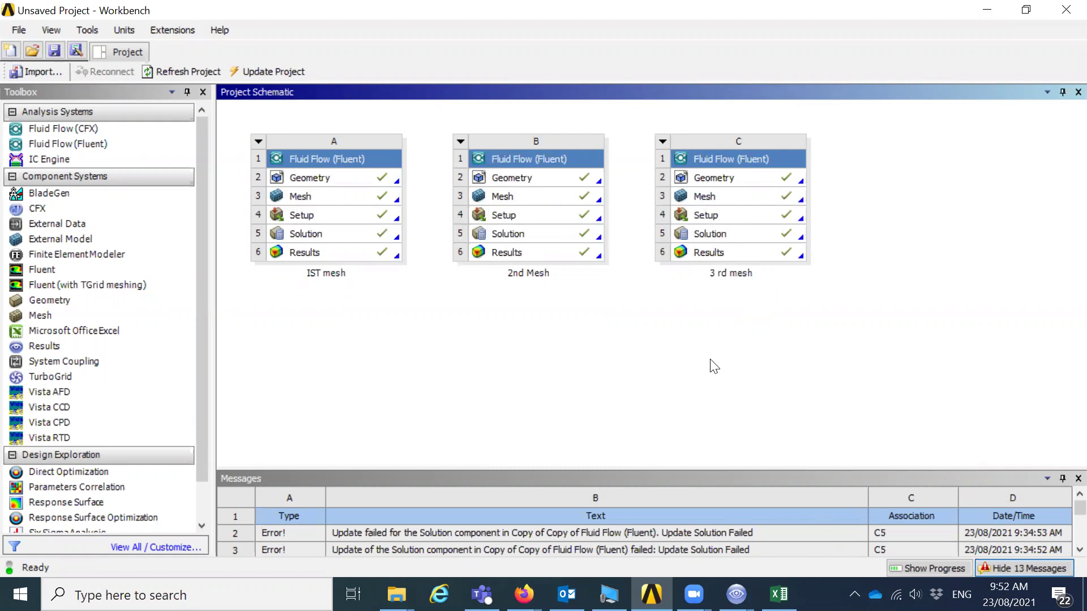
mouse_move(736, 595)
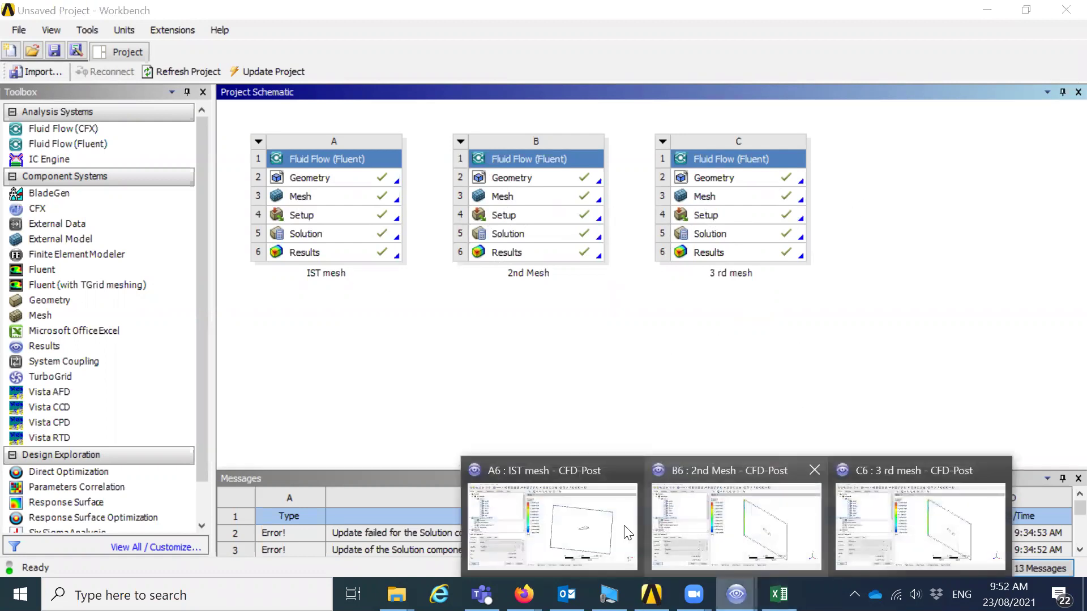
left_click(561, 555)
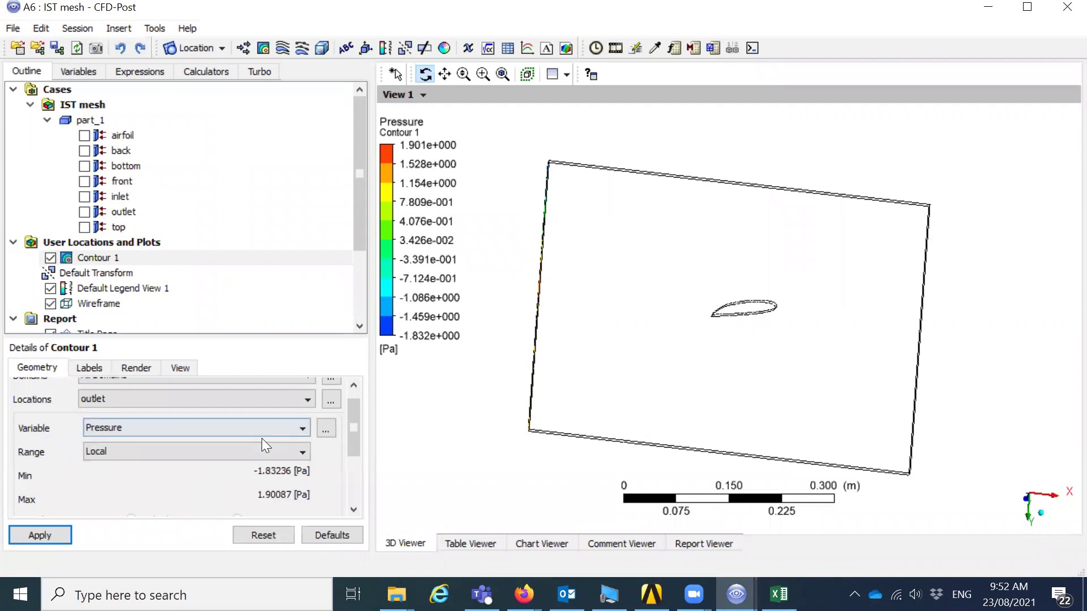
Try Velocity as the variable of the outlet contour without applying it.
left_click(274, 428)
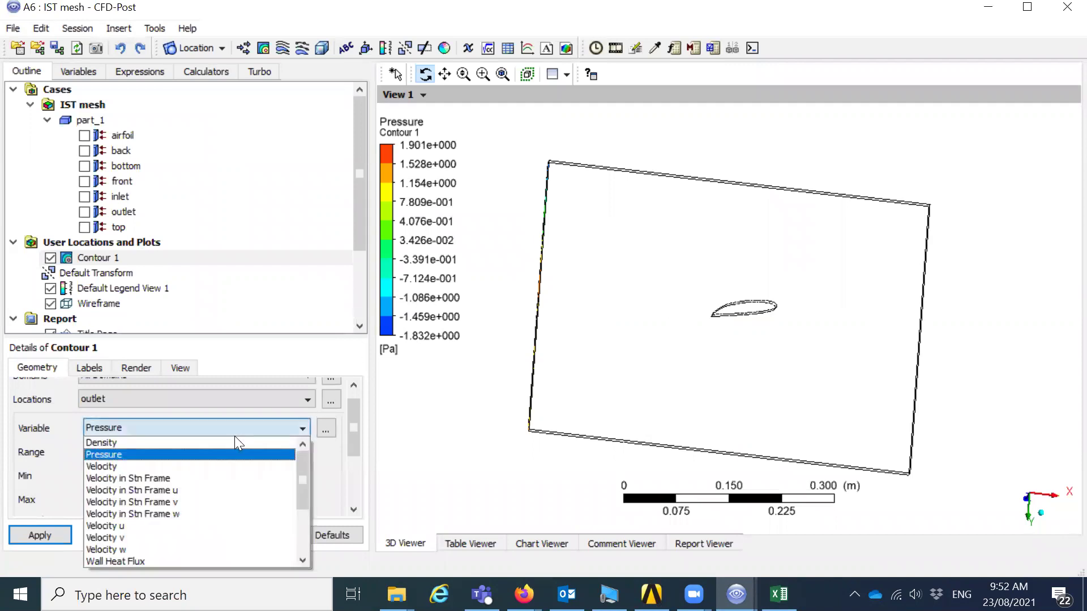
left_click(176, 479)
left_click(197, 430)
left_click(157, 467)
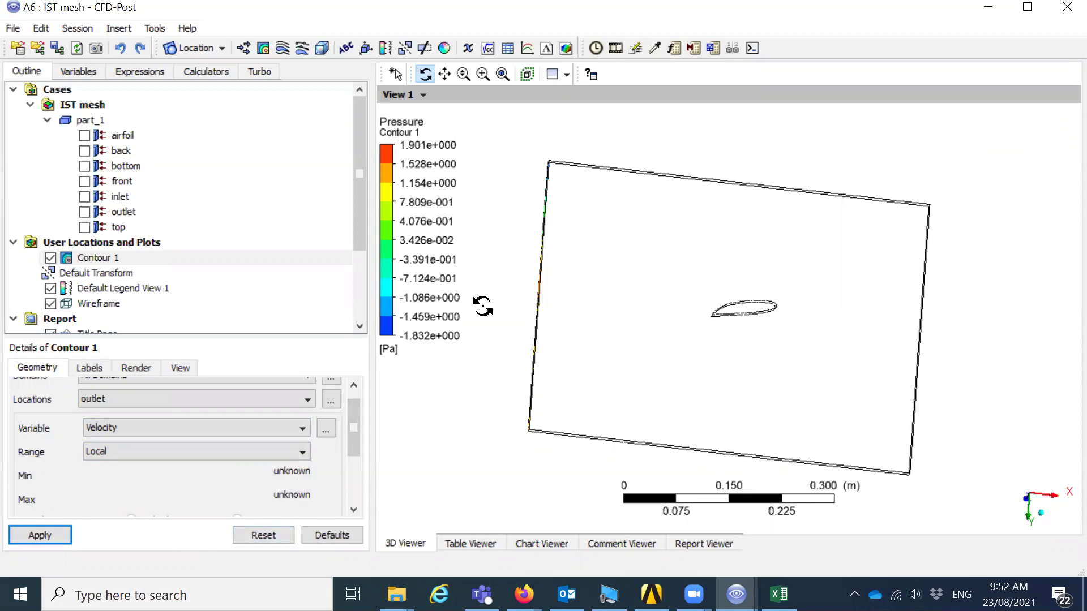
Create a plane location with the XY Plane method at Z = 0.00633 m and apply it.
left_click(221, 49)
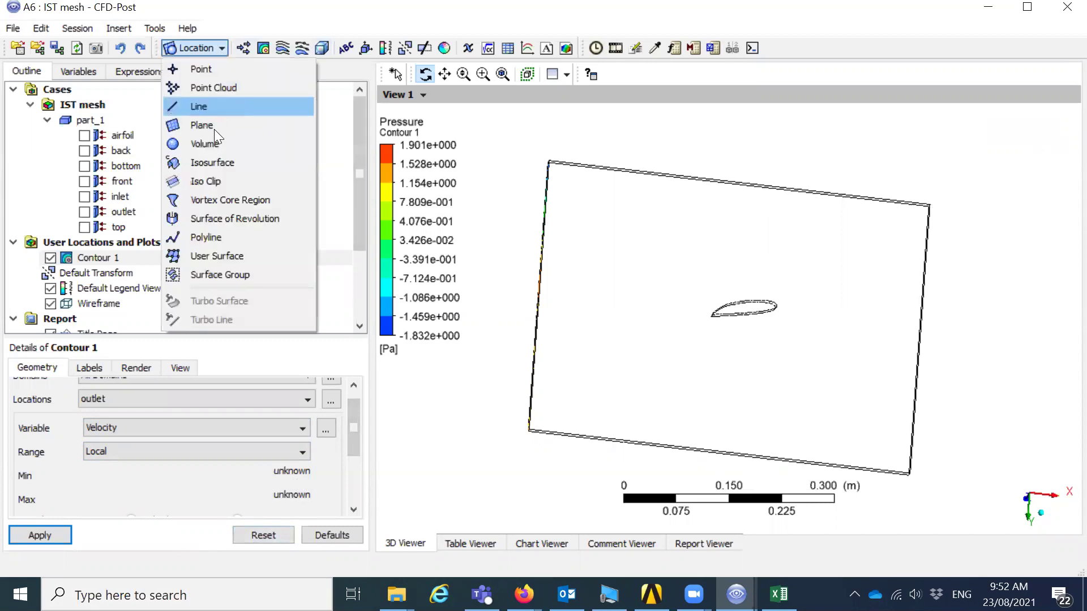
left_click(213, 127)
left_click(269, 199)
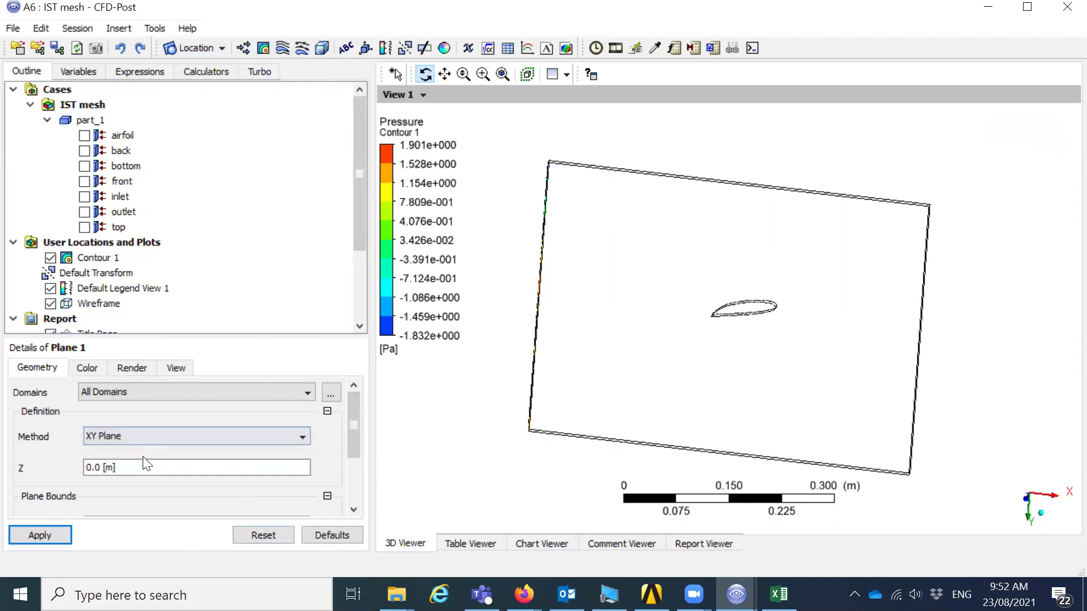
left_click(119, 463)
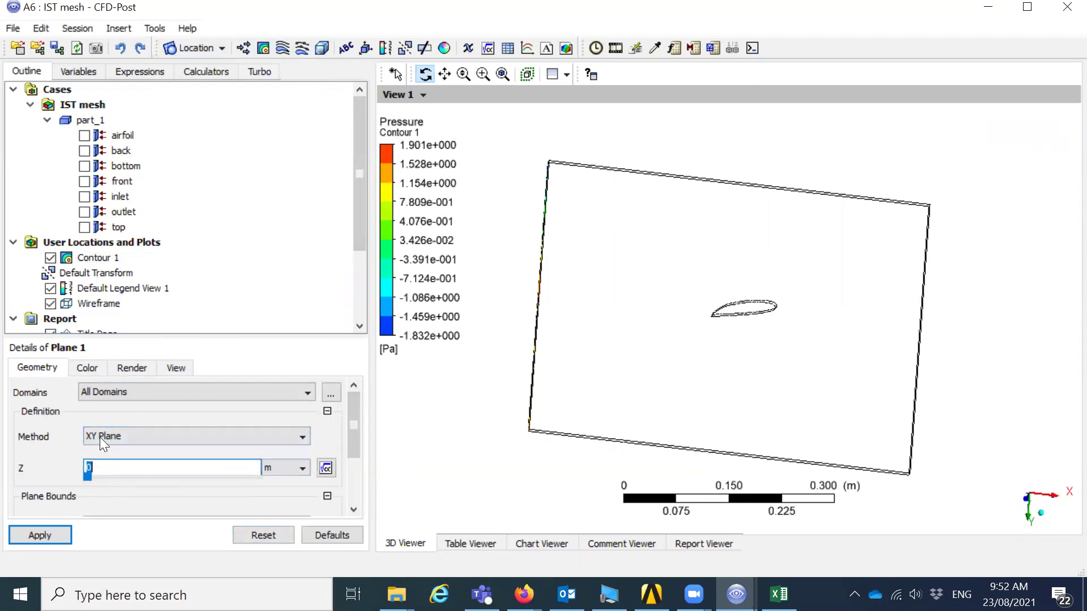
left_click(103, 436)
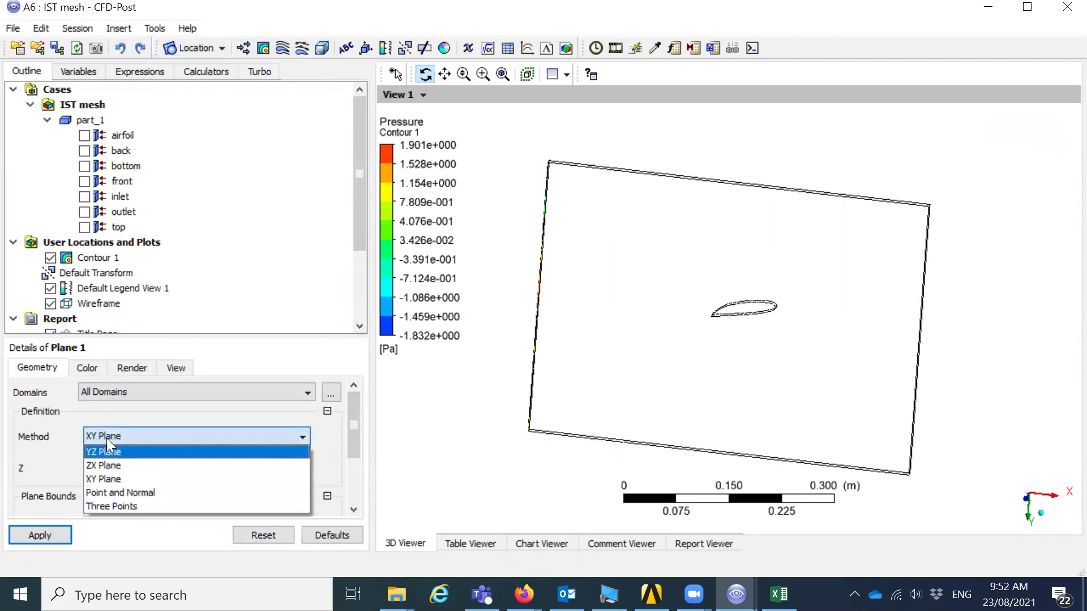
left_click(106, 448)
left_click(102, 441)
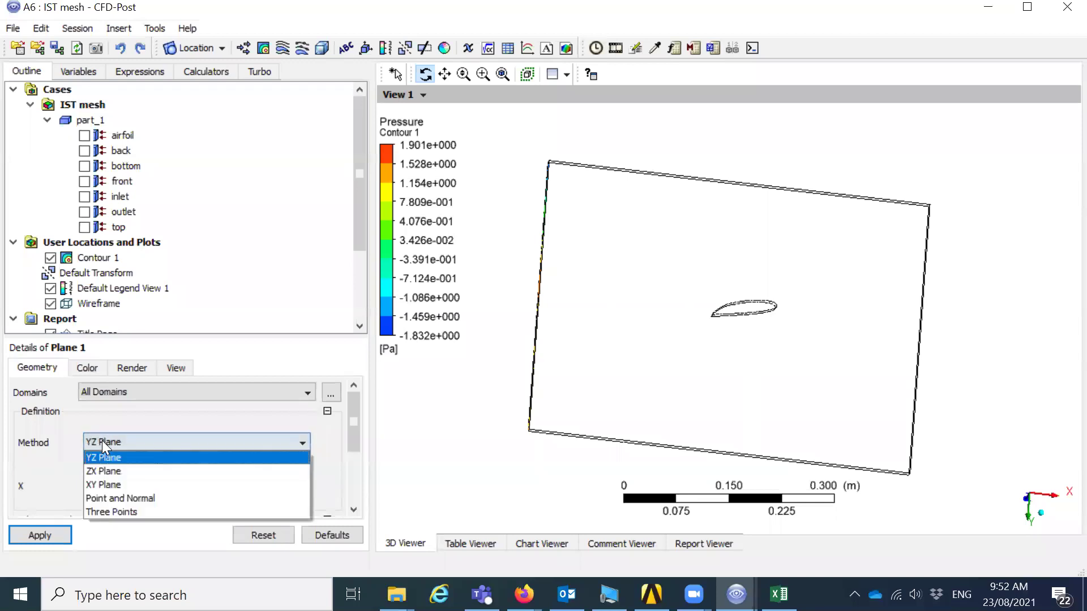
left_click(105, 484)
left_click(110, 471)
type("0.00633")
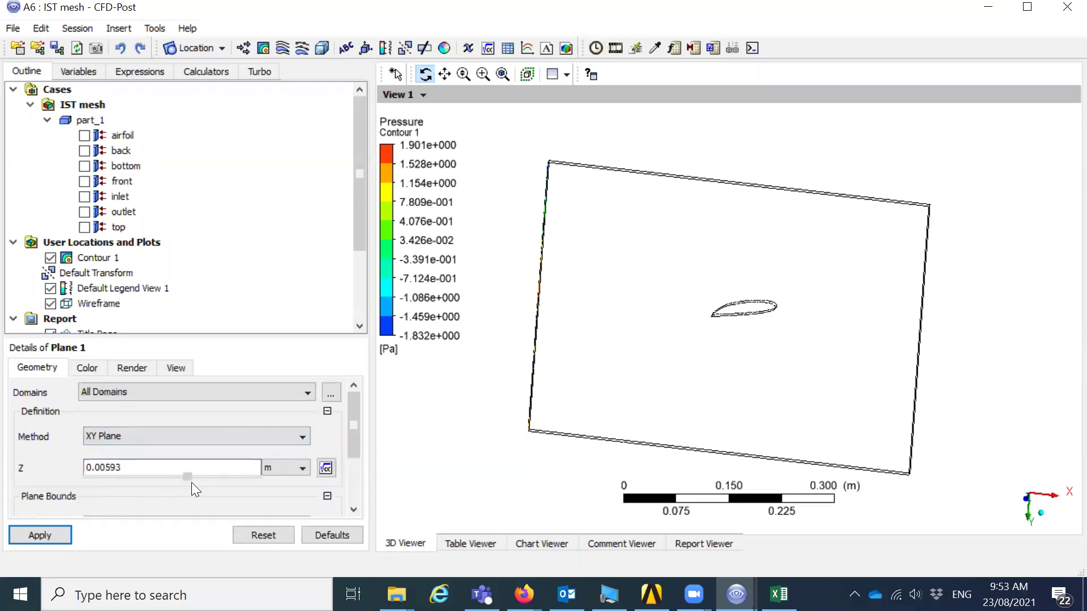
left_click(56, 531)
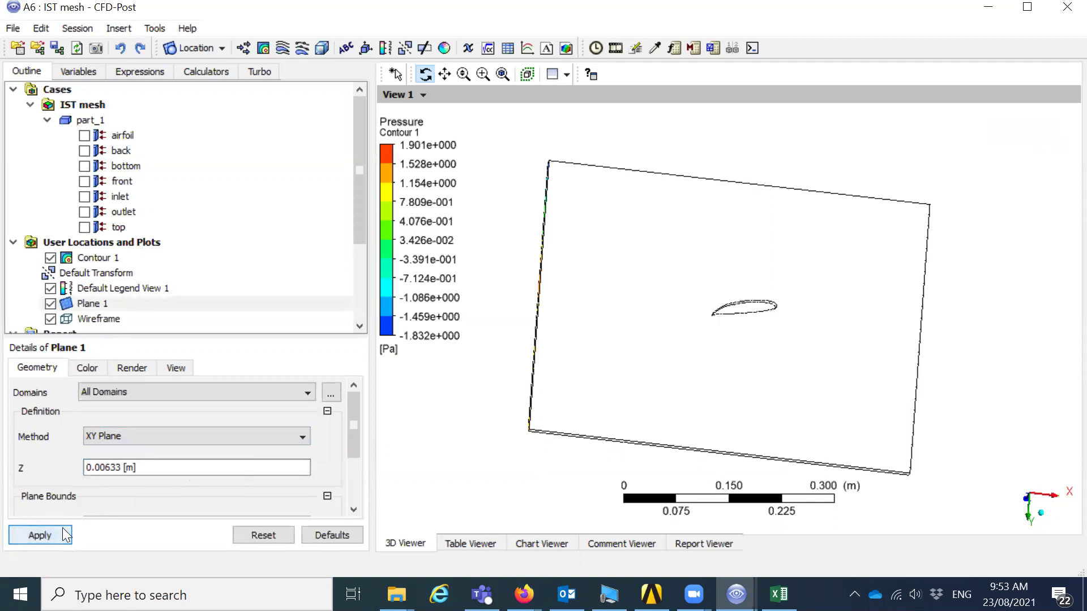
Redefine Plane 1 with the YZ Plane method at X = 0 m and apply it.
mouse_move(711, 283)
left_mouse_down()
mouse_move(649, 368)
mouse_move(625, 382)
mouse_move(656, 385)
mouse_move(630, 410)
mouse_move(566, 396)
left_mouse_up()
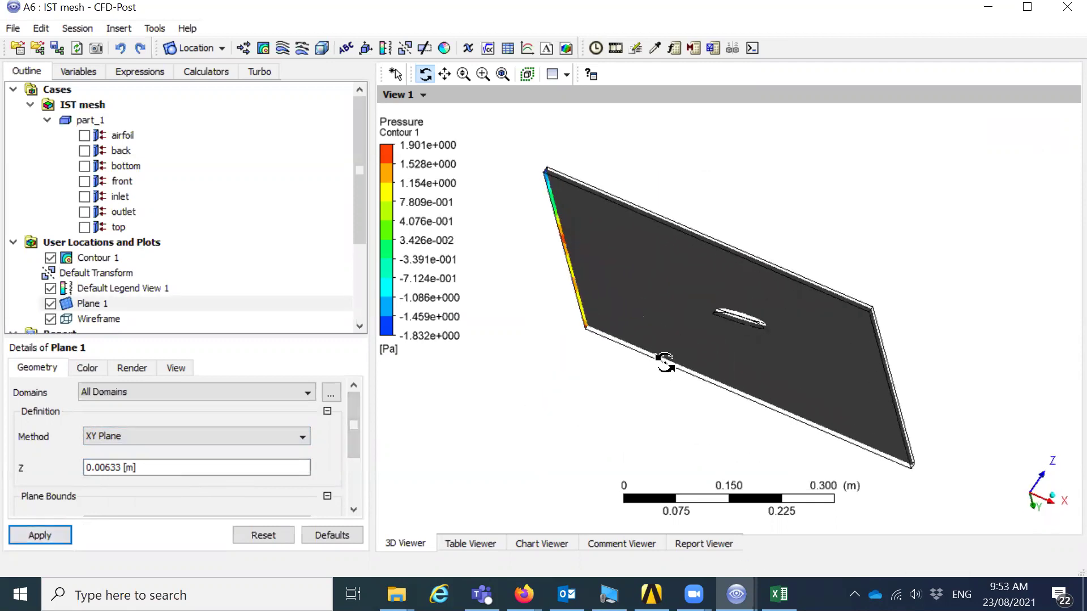
left_click(140, 438)
left_click(124, 451)
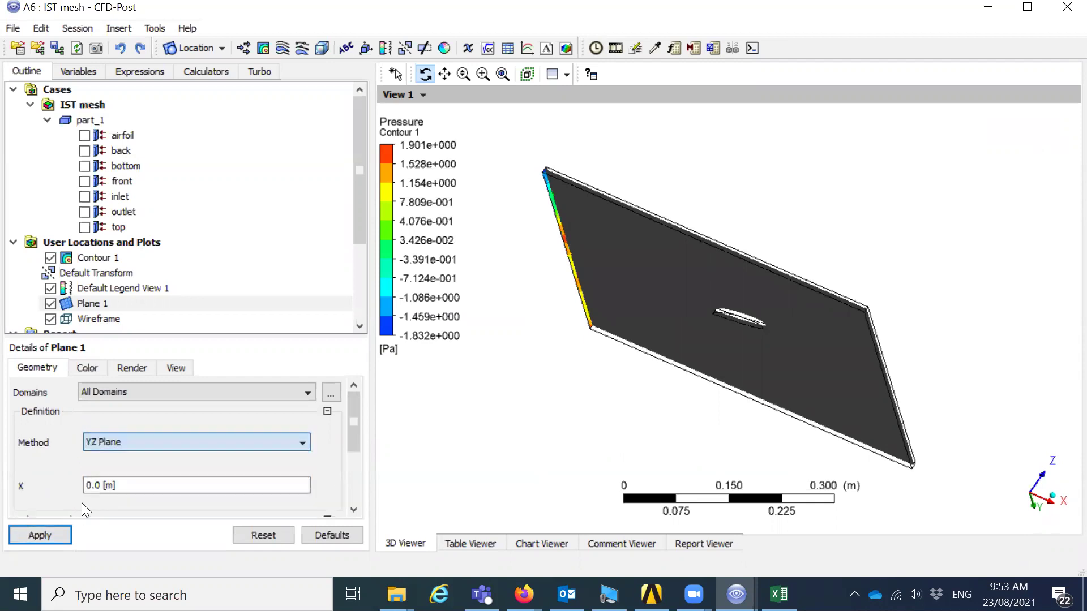
left_click(107, 490)
left_click(59, 536)
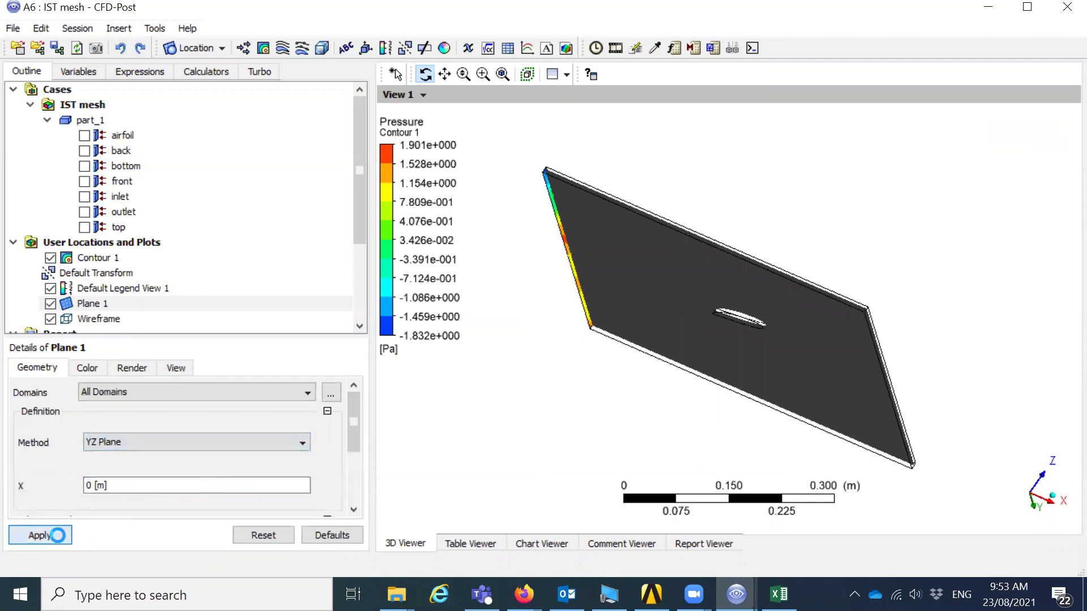
left_click_drag(650, 342, 713, 338)
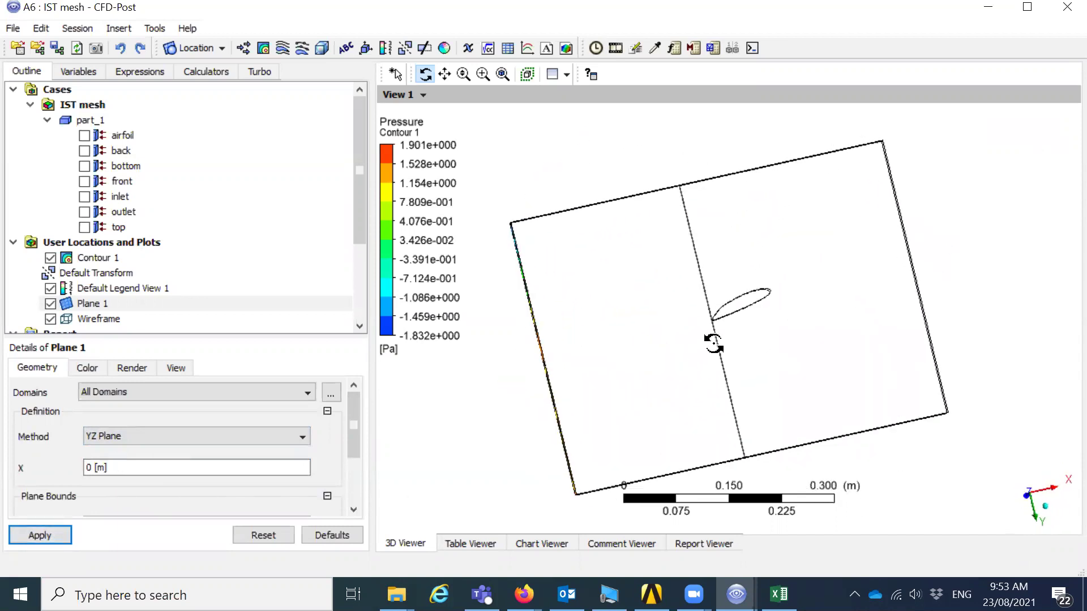
Hide Contour 1 and toggle the wireframe off, on and off again to inspect where Plane 1 cuts the domain.
left_click(50, 319)
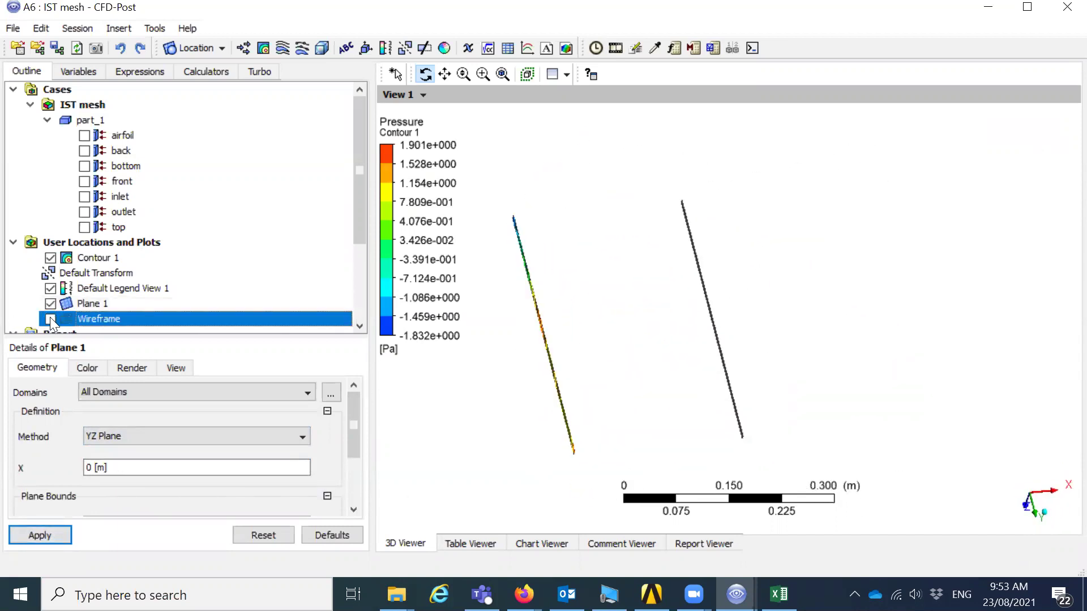
left_click(51, 258)
left_click_drag(745, 330, 762, 351)
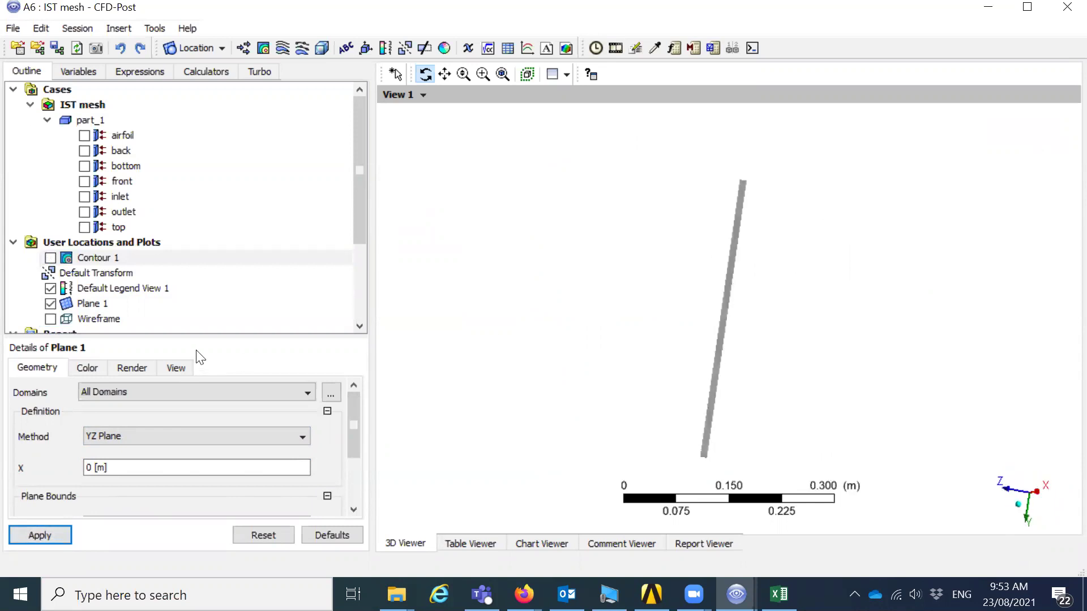
left_click(50, 318)
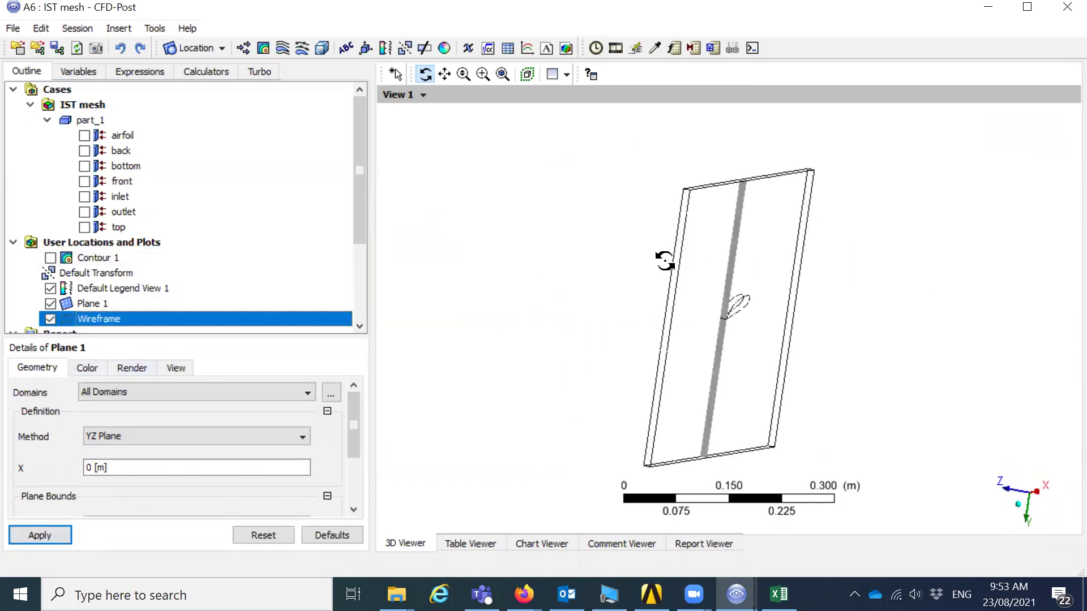
left_click_drag(660, 260, 710, 329)
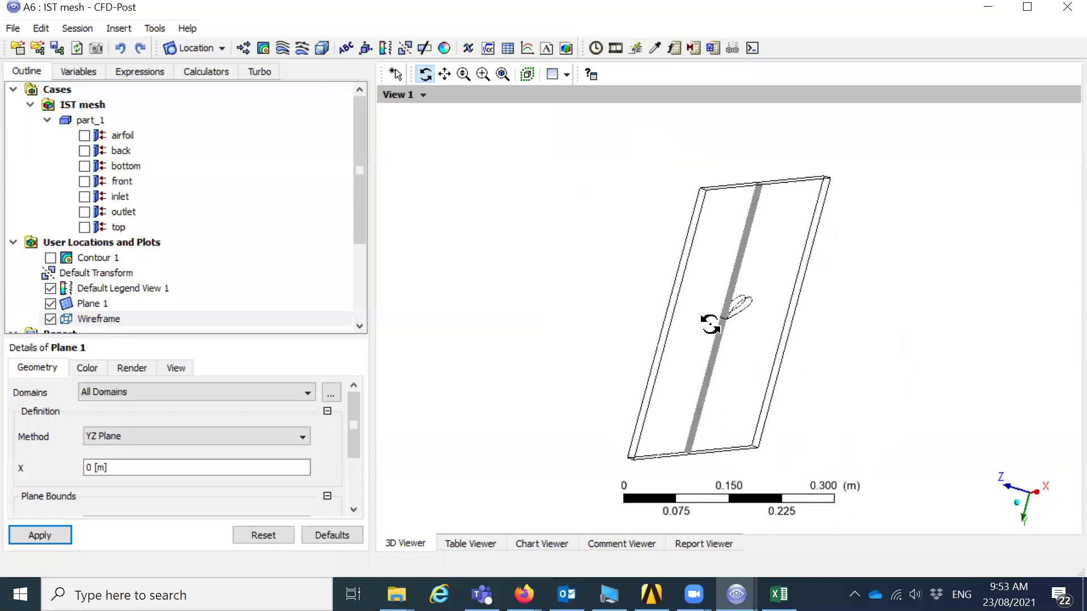
left_click(50, 319)
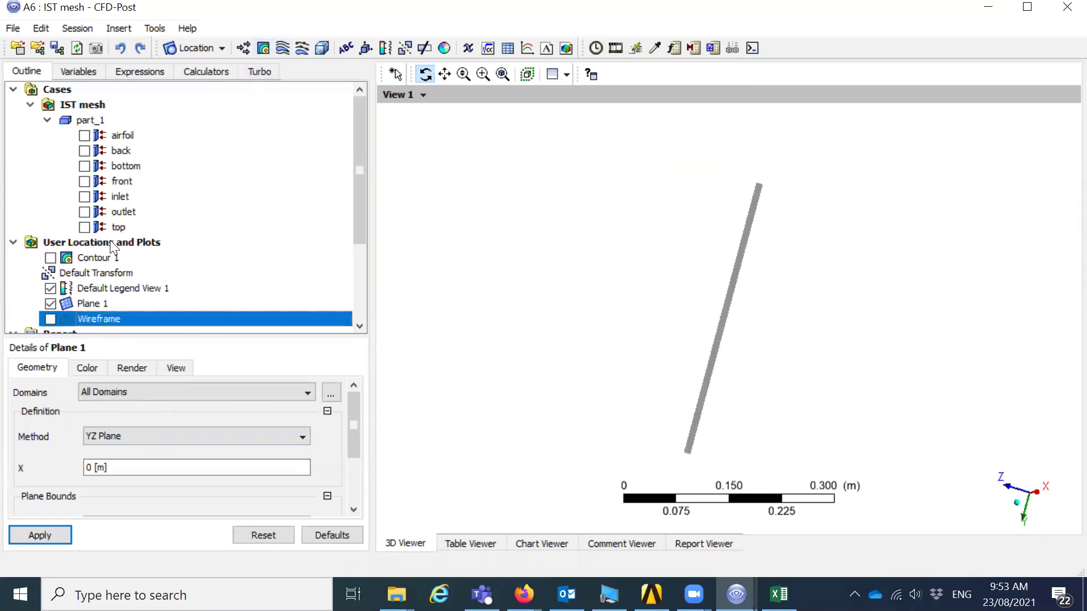
Show Contour 1 again, set its location to Plane 1 and apply the pressure contour with the Local range.
left_click(98, 259)
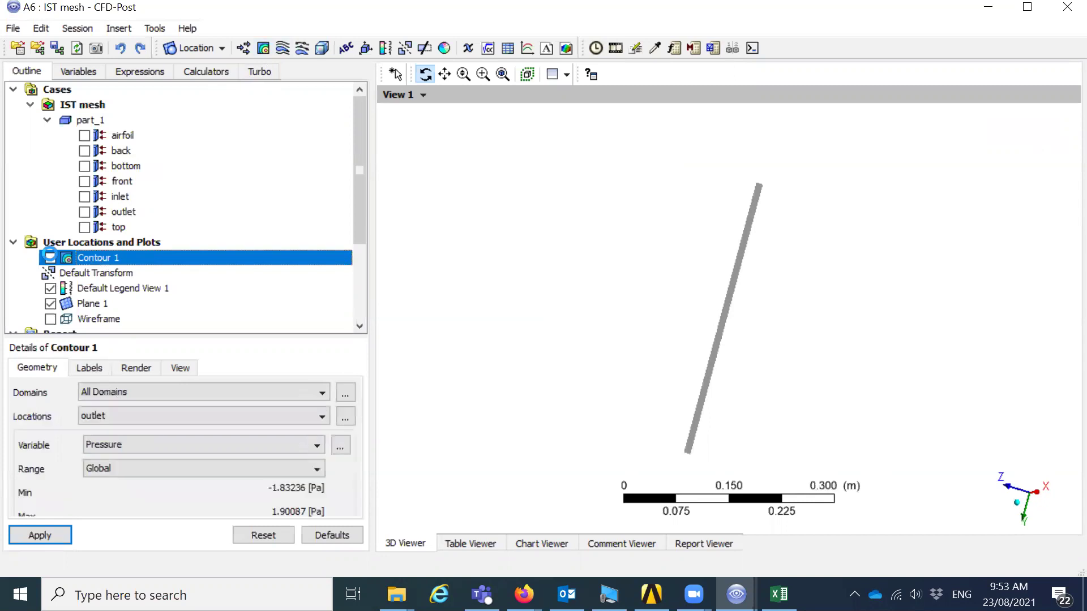
left_click(51, 259)
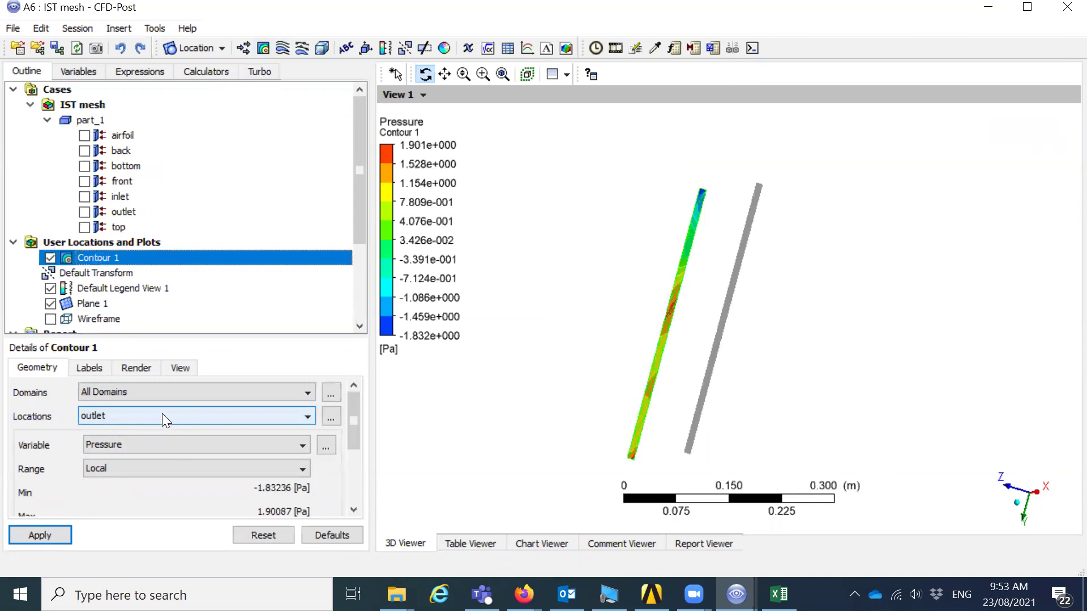
left_click(152, 410)
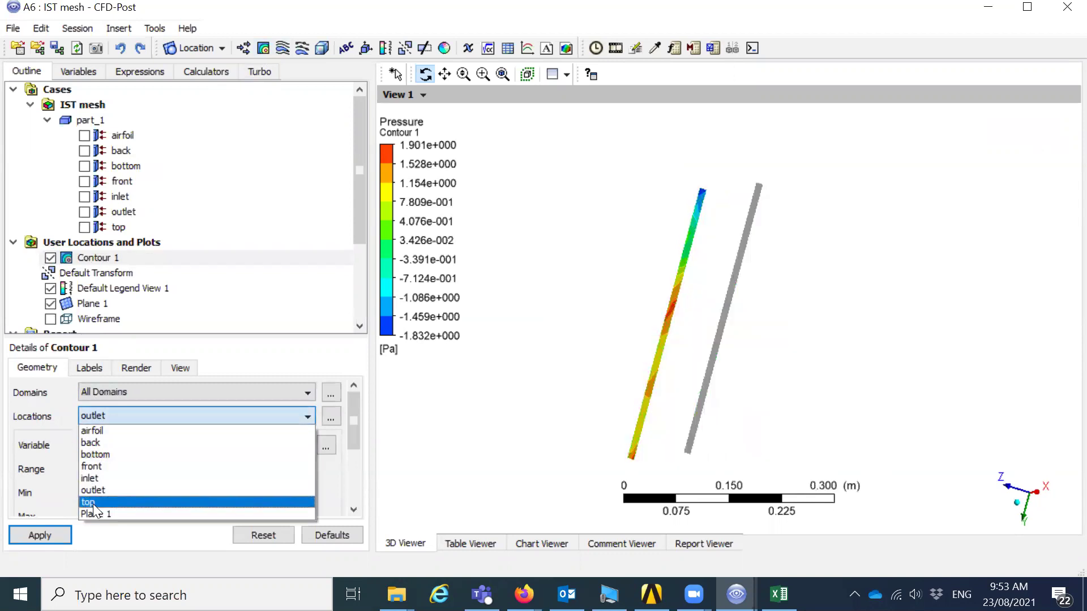
left_click(93, 504)
left_click(119, 410)
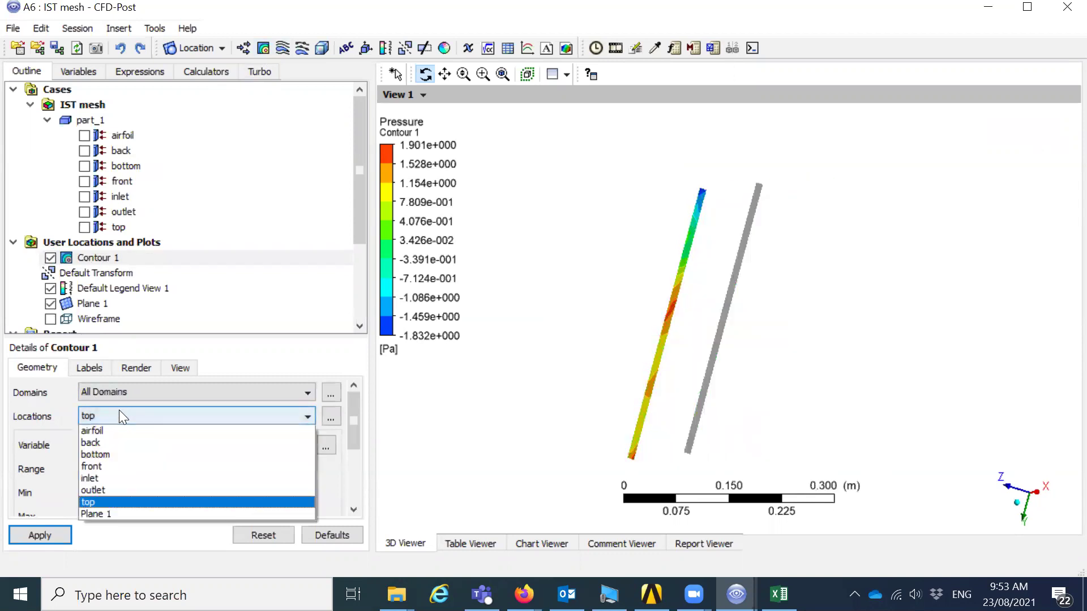
left_click(95, 514)
left_click(48, 534)
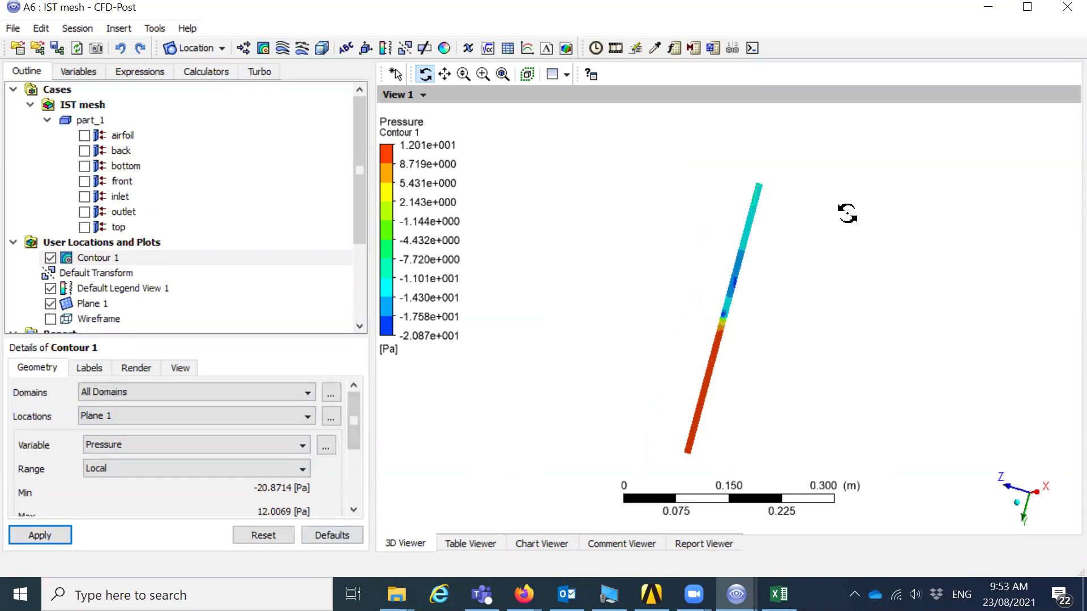
Show the wireframe again around the Plane 1 pressure contour.
key("shift+y")
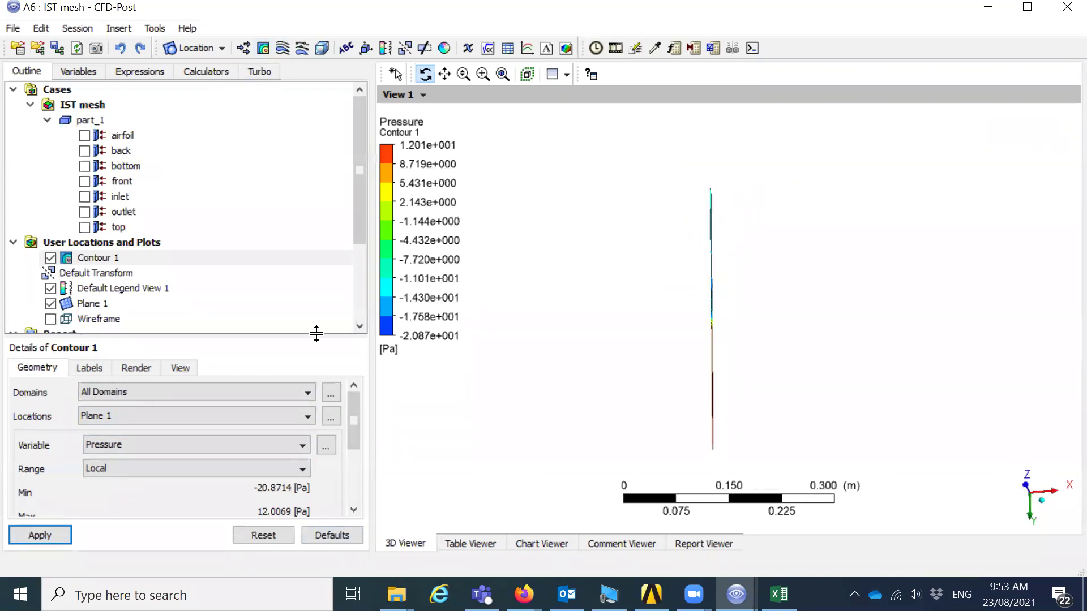
left_click(51, 318)
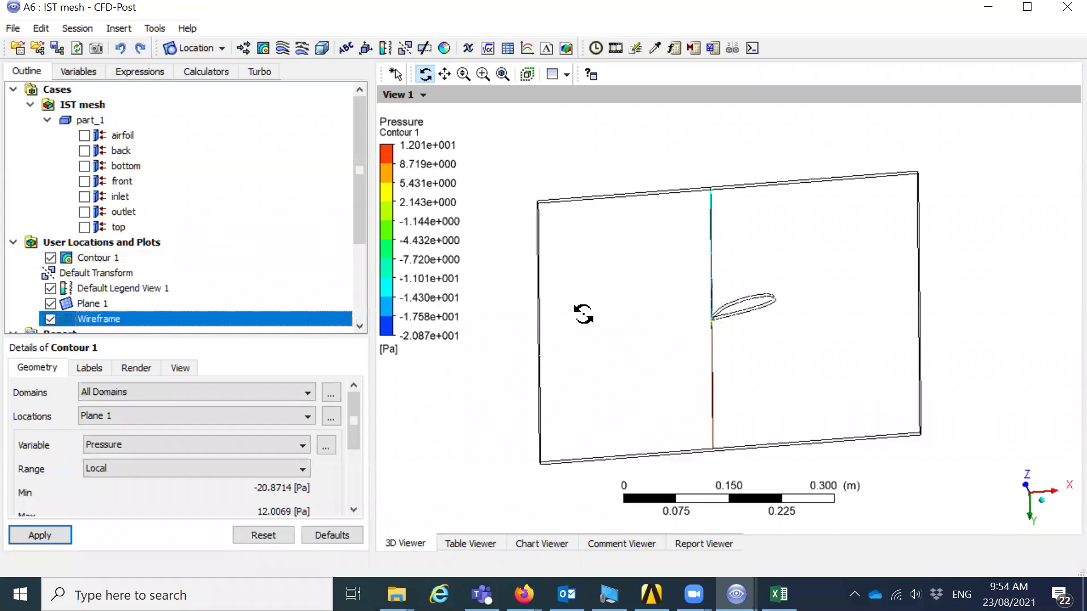
key("alt+Tab")
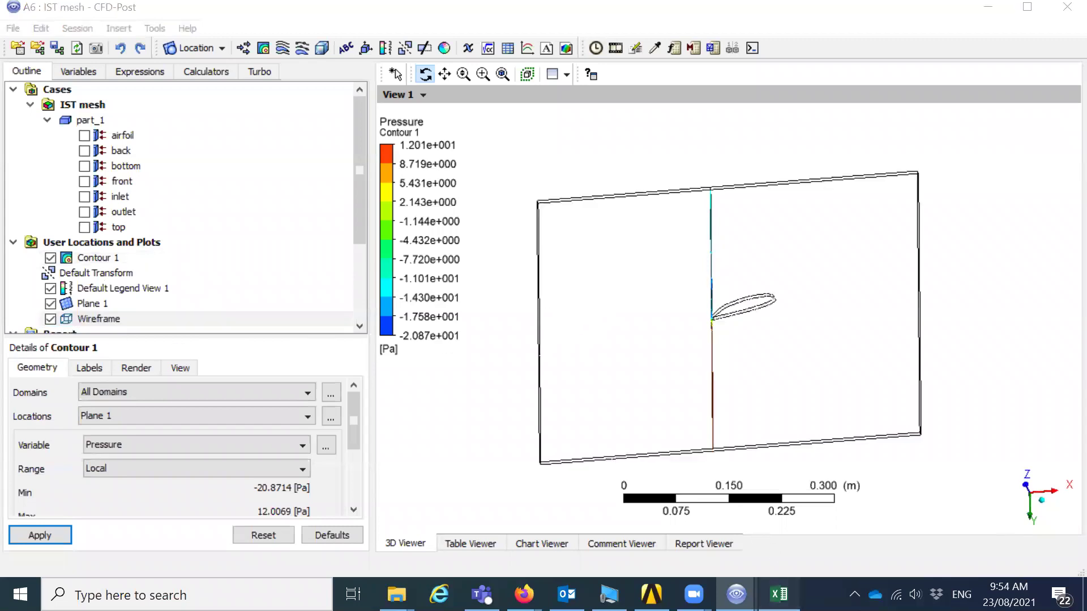